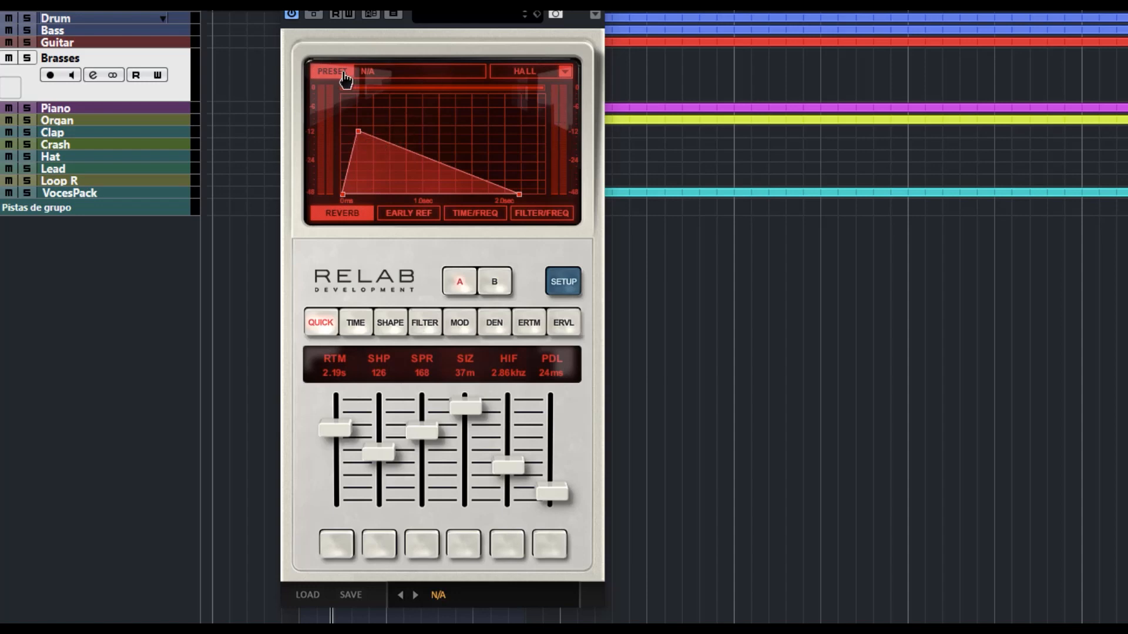
Choose the Hall algorithm, then raise the reverb envelope's peak and set its pre-delay to 91 ms.
click(565, 72)
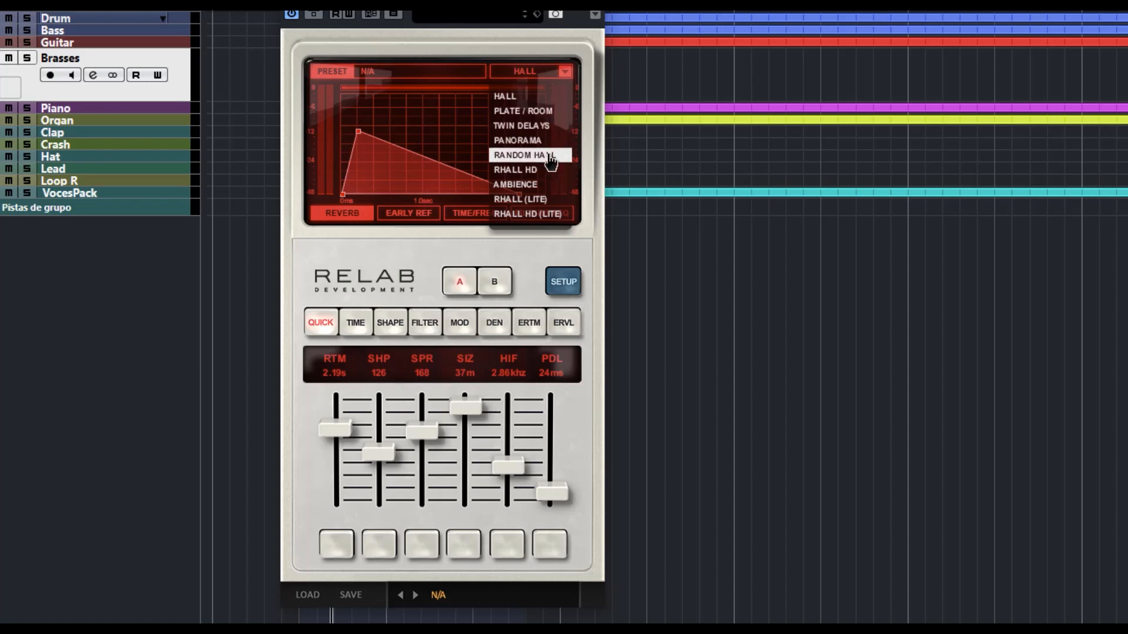
click(519, 101)
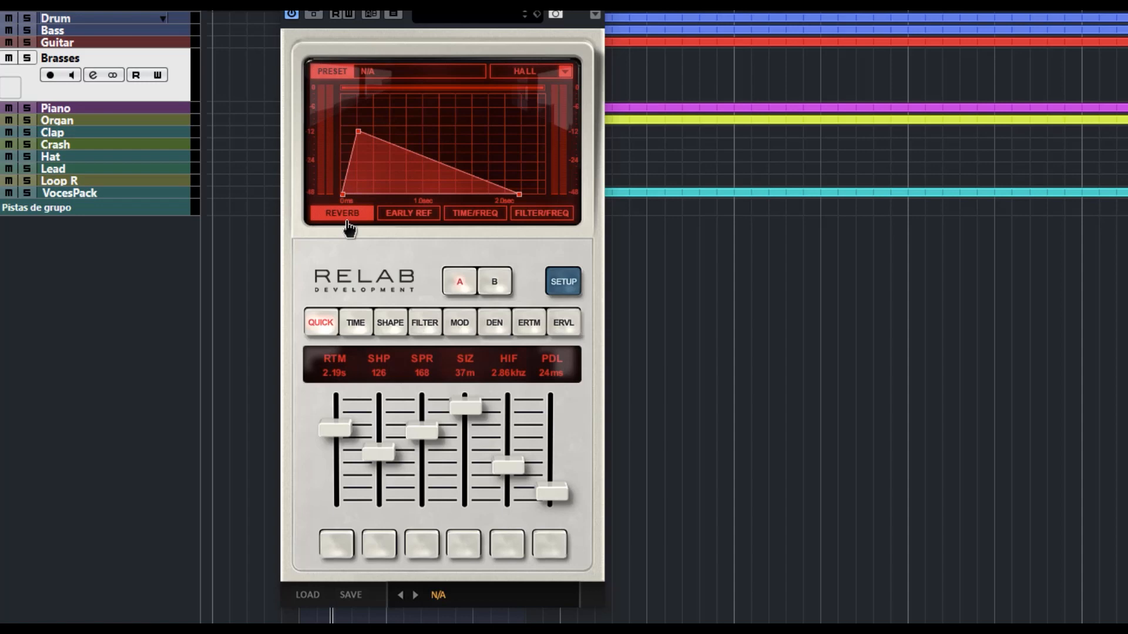
mouse_move(343, 195)
mouse_down()
mouse_move(326, 201)
mouse_move(378, 200)
mouse_move(334, 202)
mouse_up()
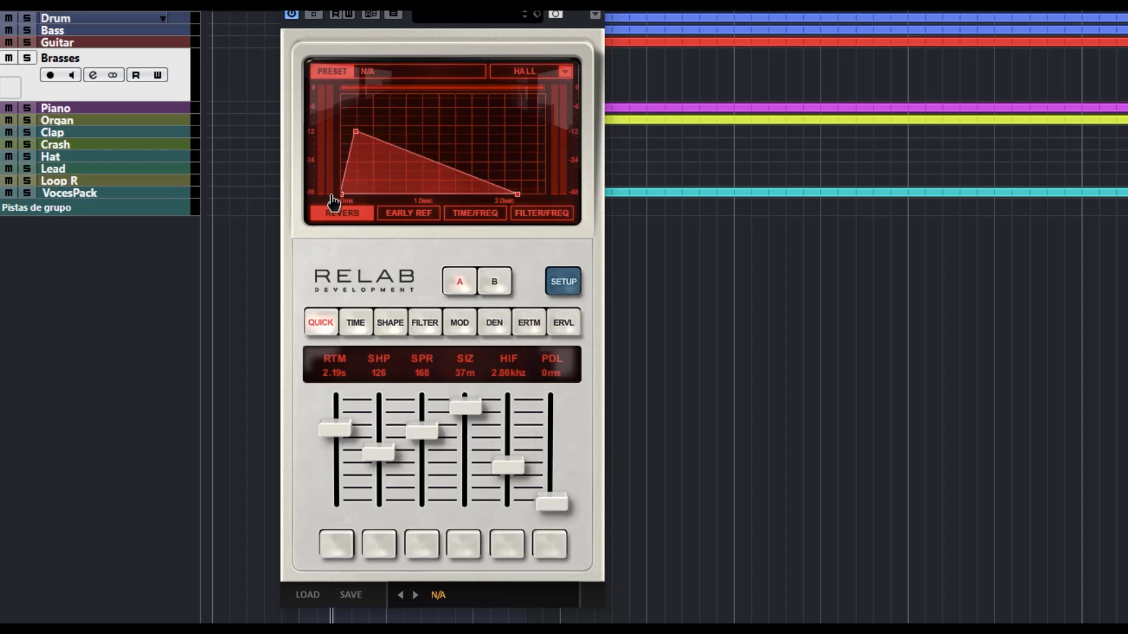
drag(551, 500, 555, 464)
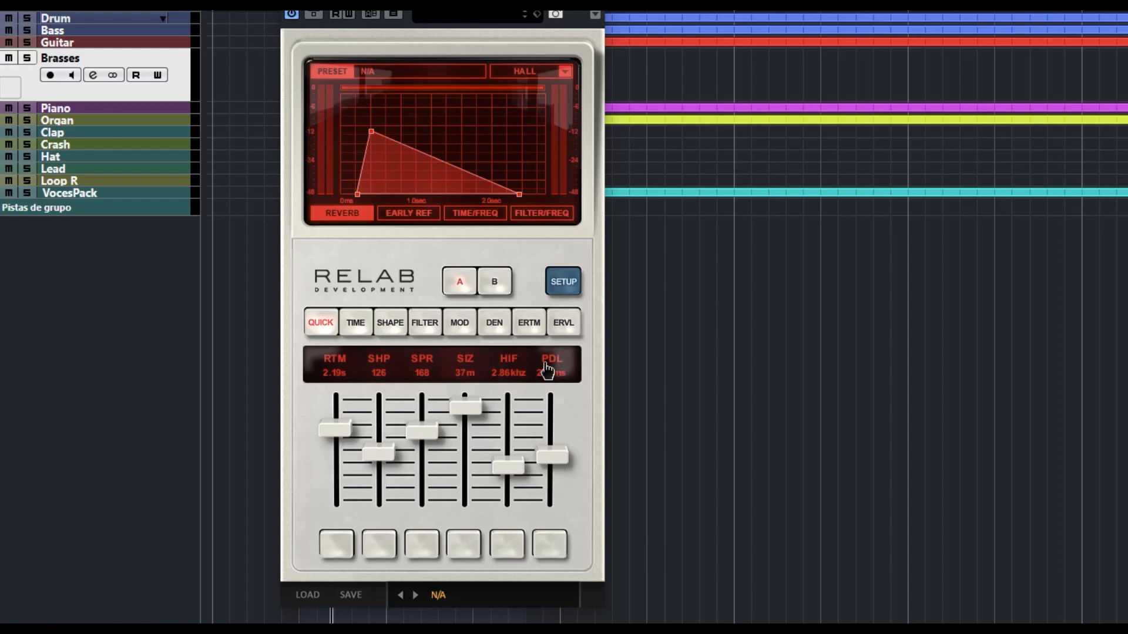
mouse_move(372, 132)
mouse_down()
mouse_move(369, 162)
mouse_move(362, 118)
mouse_move(384, 157)
mouse_move(373, 176)
mouse_move(378, 106)
mouse_move(378, 189)
mouse_move(383, 107)
mouse_move(386, 151)
mouse_move(385, 125)
mouse_up()
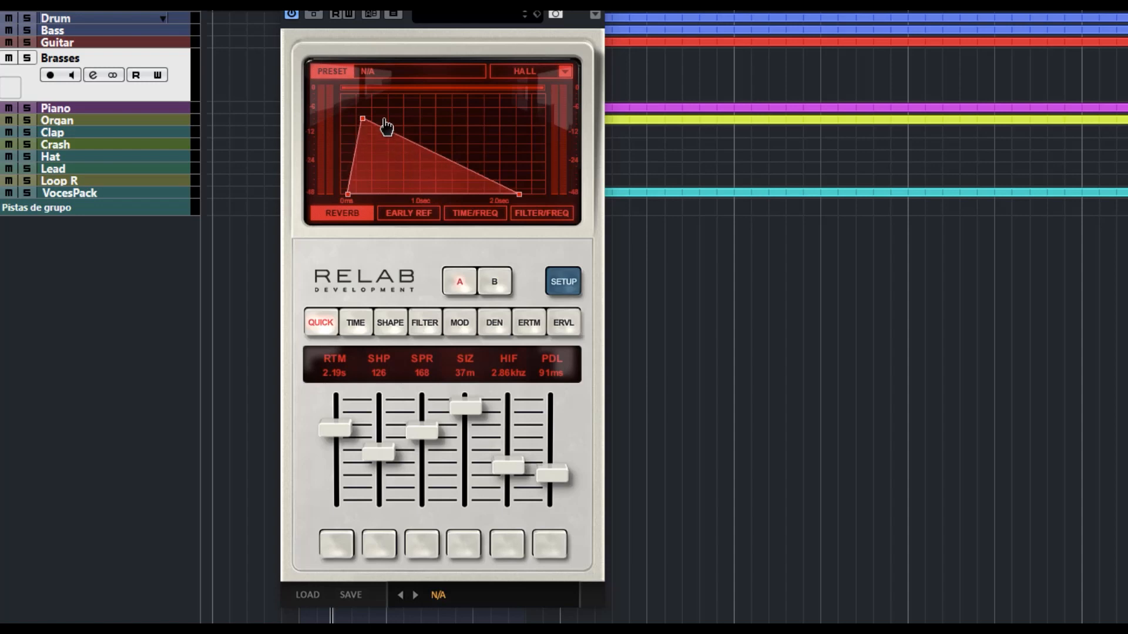
Shorten the reverb tail by setting the reverb time (RTM) to 1.41 s.
drag(519, 196, 453, 187)
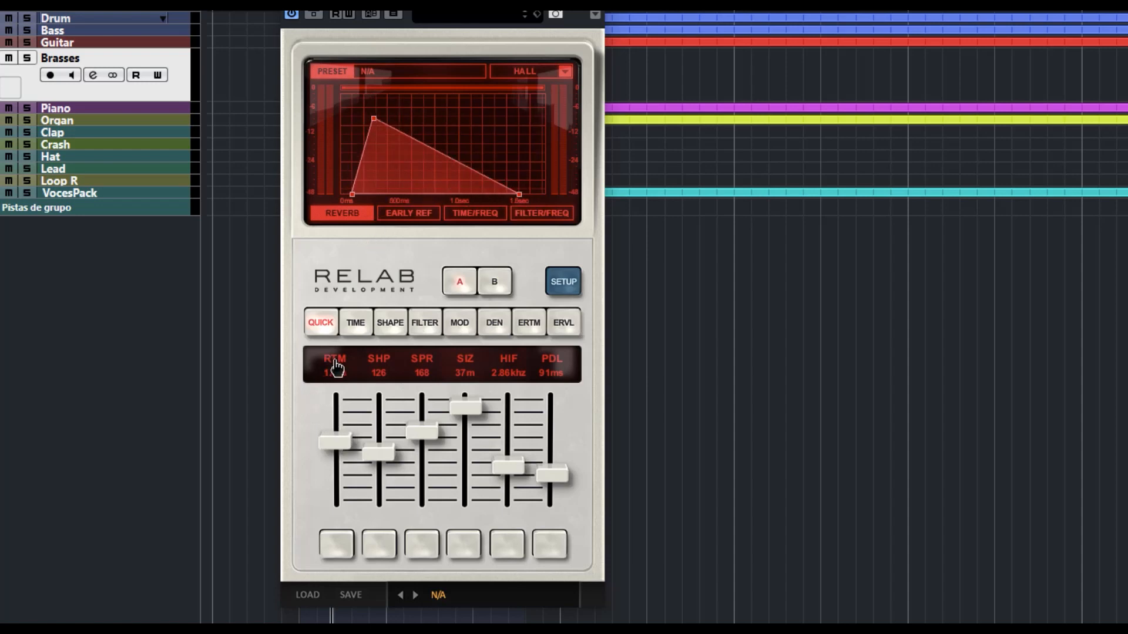
mouse_move(338, 444)
mouse_down()
mouse_move(339, 494)
mouse_move(344, 401)
mouse_move(344, 456)
mouse_up()
drag(519, 201, 491, 202)
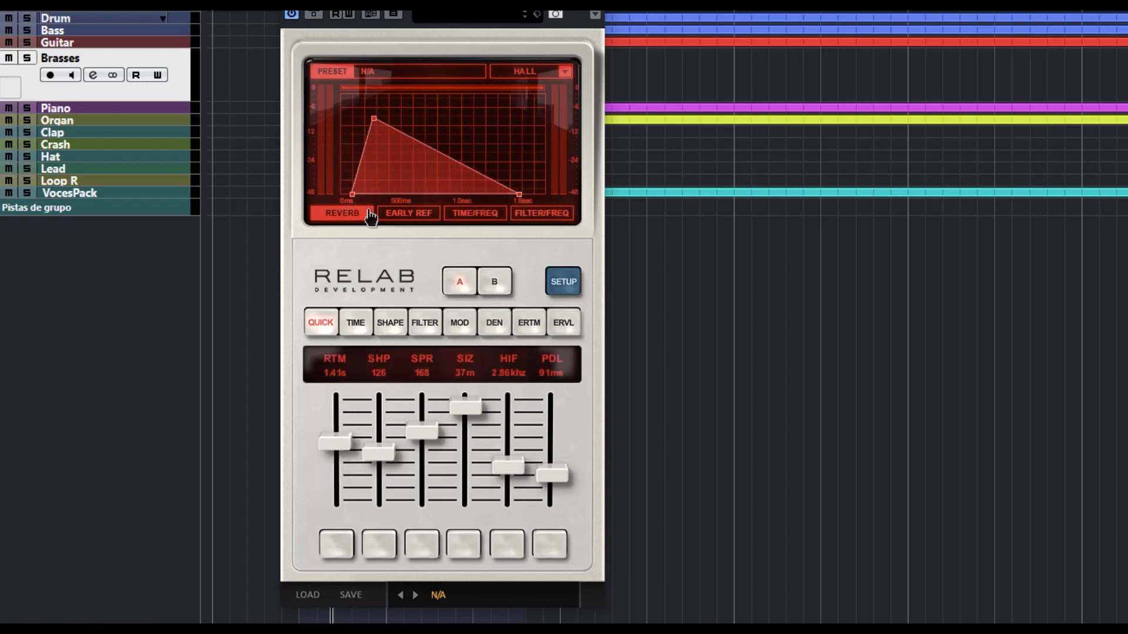
Reposition the early reflection handles in the early reflections graph.
click(411, 215)
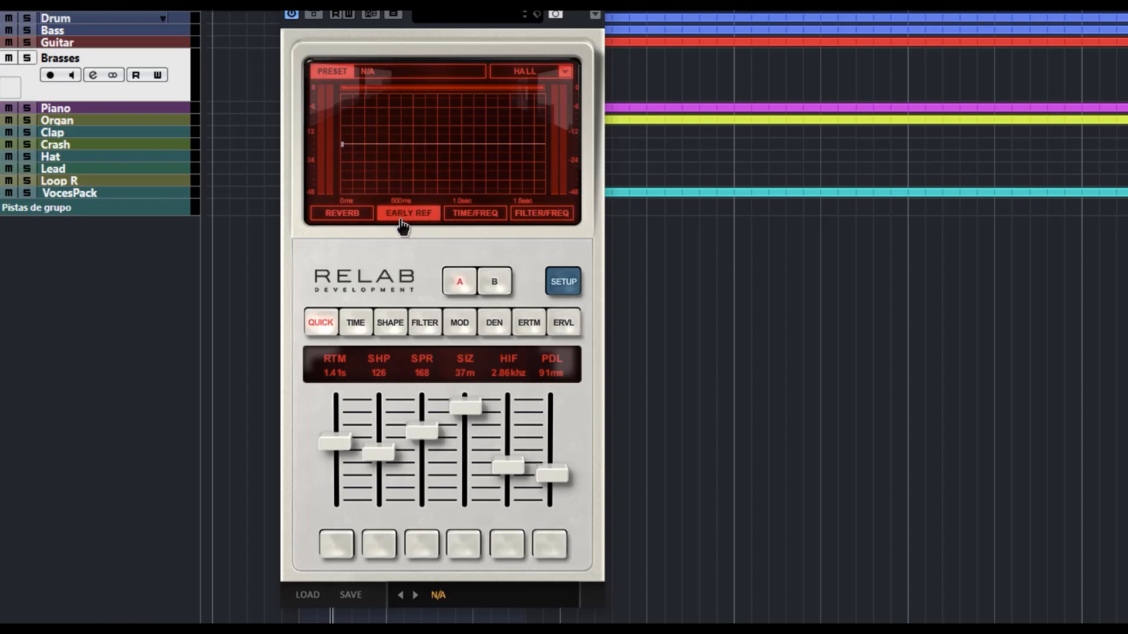
click(345, 145)
drag(343, 148, 389, 171)
click(437, 118)
click(450, 163)
mouse_move(451, 163)
mouse_down()
mouse_move(464, 124)
mouse_move(462, 159)
mouse_move(464, 110)
mouse_move(456, 171)
mouse_move(440, 170)
mouse_move(460, 170)
mouse_up()
In the time/frequency graph, set the low band multiplier to 0.5x and the high band multiplier to 0.5x with its crossover at 8.80 kHz.
click(471, 215)
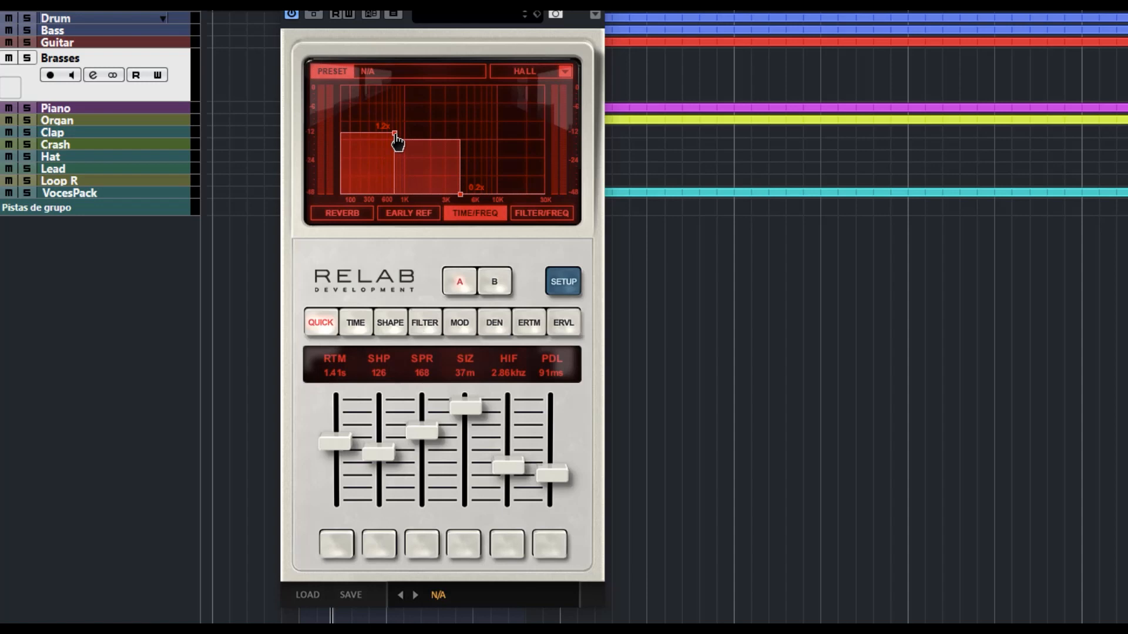
mouse_move(397, 131)
mouse_down()
mouse_move(464, 113)
mouse_move(395, 113)
mouse_move(388, 150)
mouse_move(388, 113)
mouse_move(386, 159)
mouse_move(388, 126)
mouse_move(425, 148)
mouse_move(500, 130)
mouse_move(386, 130)
mouse_up()
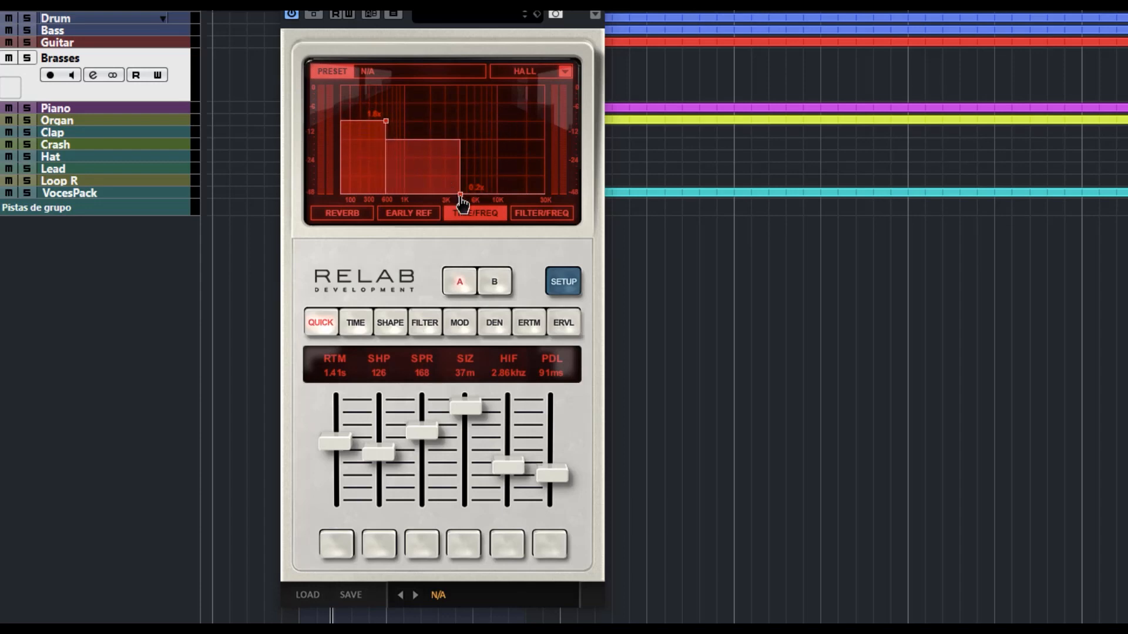
mouse_move(459, 194)
mouse_down()
mouse_move(499, 197)
mouse_move(475, 194)
mouse_up()
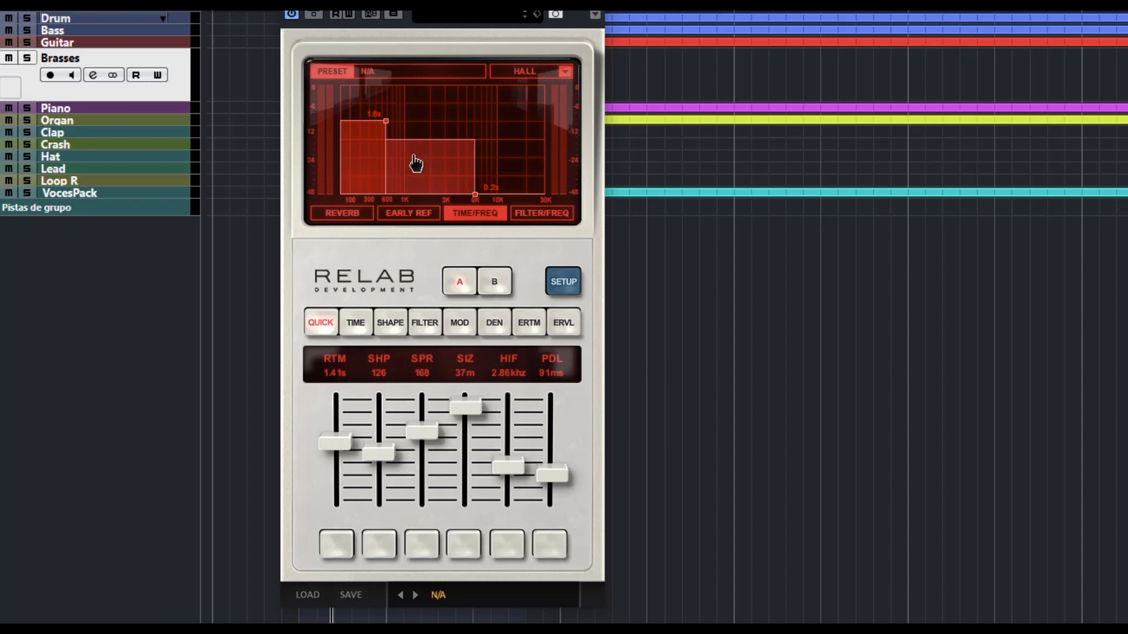
drag(389, 130, 423, 165)
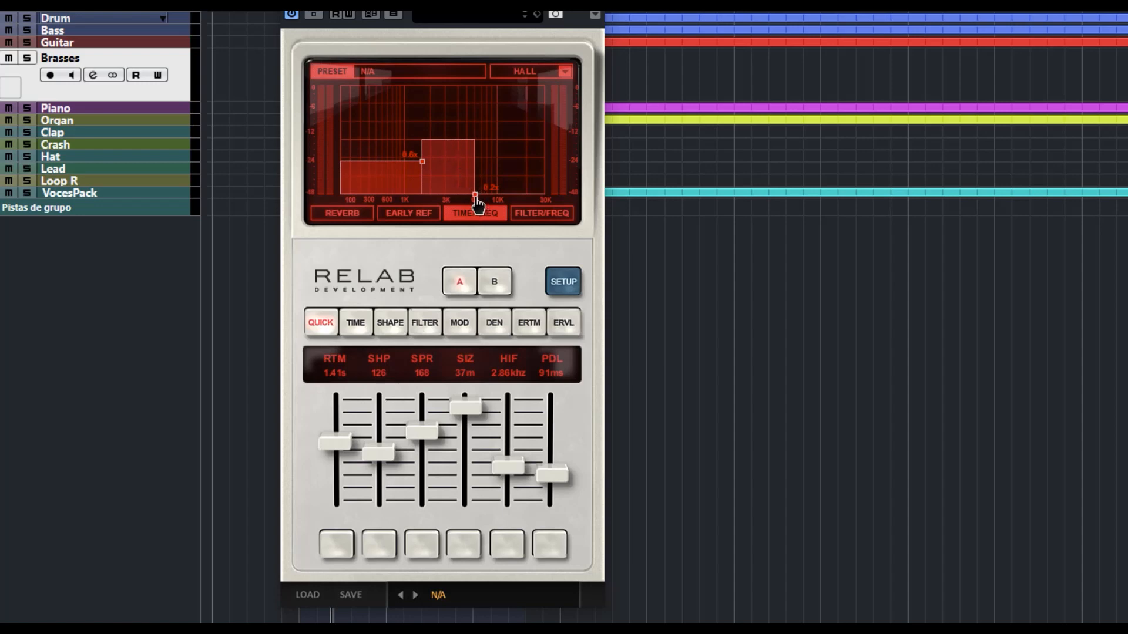
drag(475, 196, 388, 165)
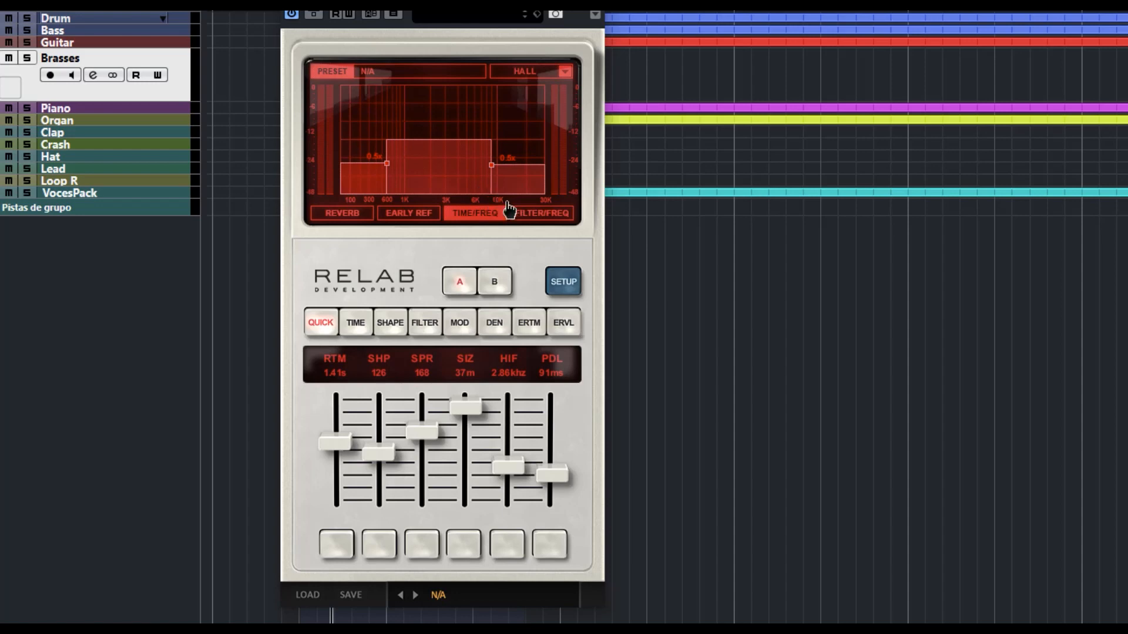
Lower the high-frequency filter cutoff (HIF) to 1.21 kHz in the filter graph.
click(537, 220)
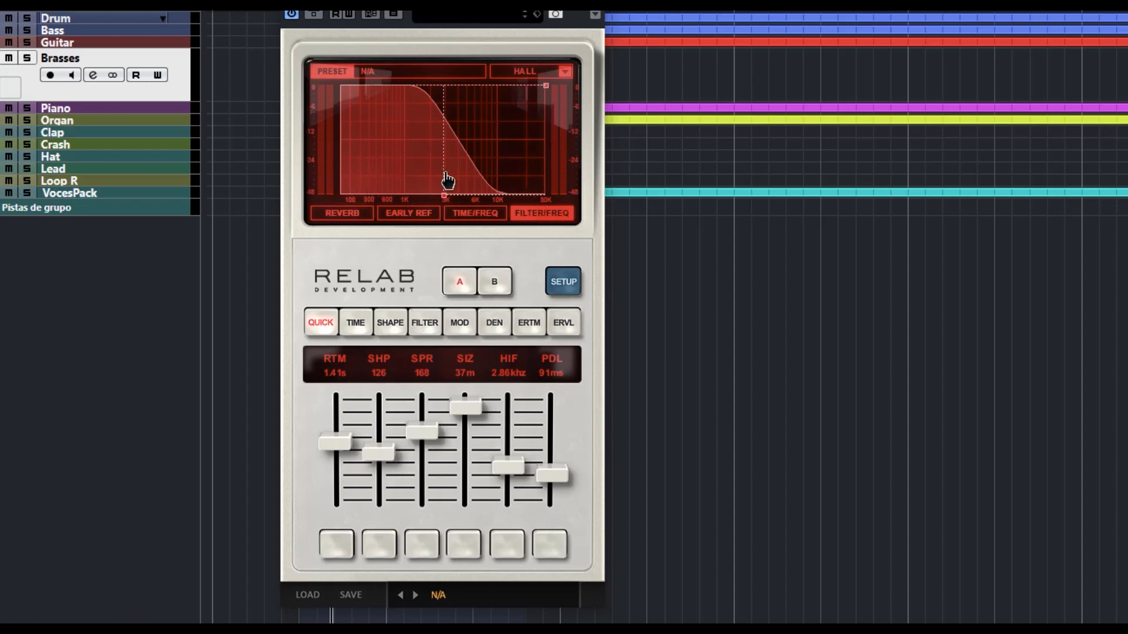
drag(451, 198, 415, 210)
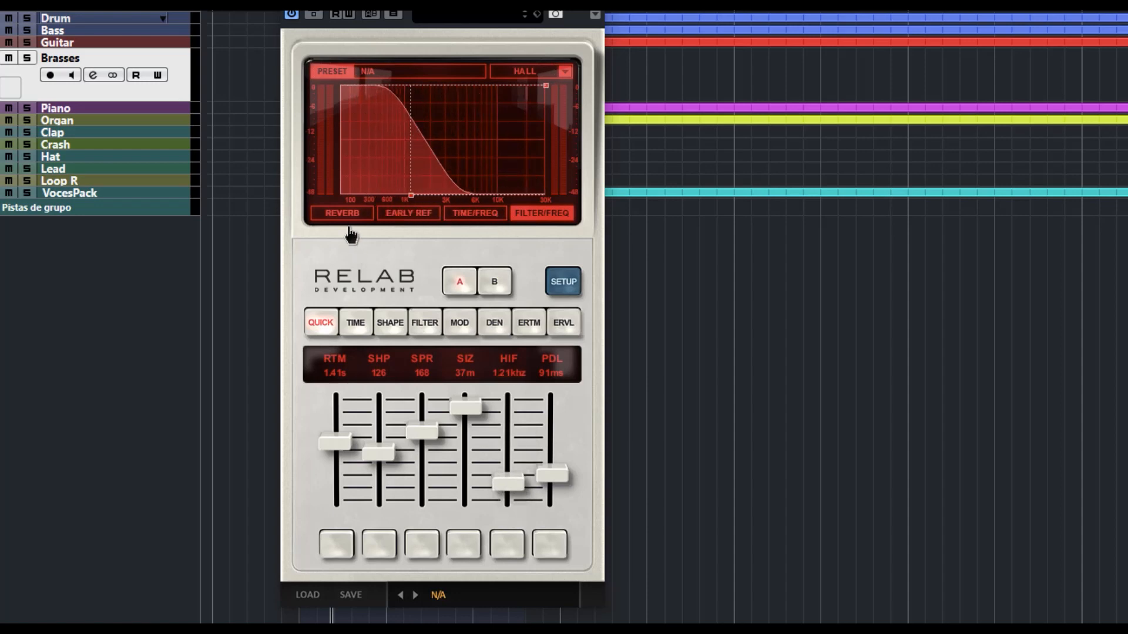
Switch back and forth between reverb engines A and B to compare them, ending on A.
click(496, 283)
click(450, 284)
click(491, 284)
click(455, 282)
click(461, 286)
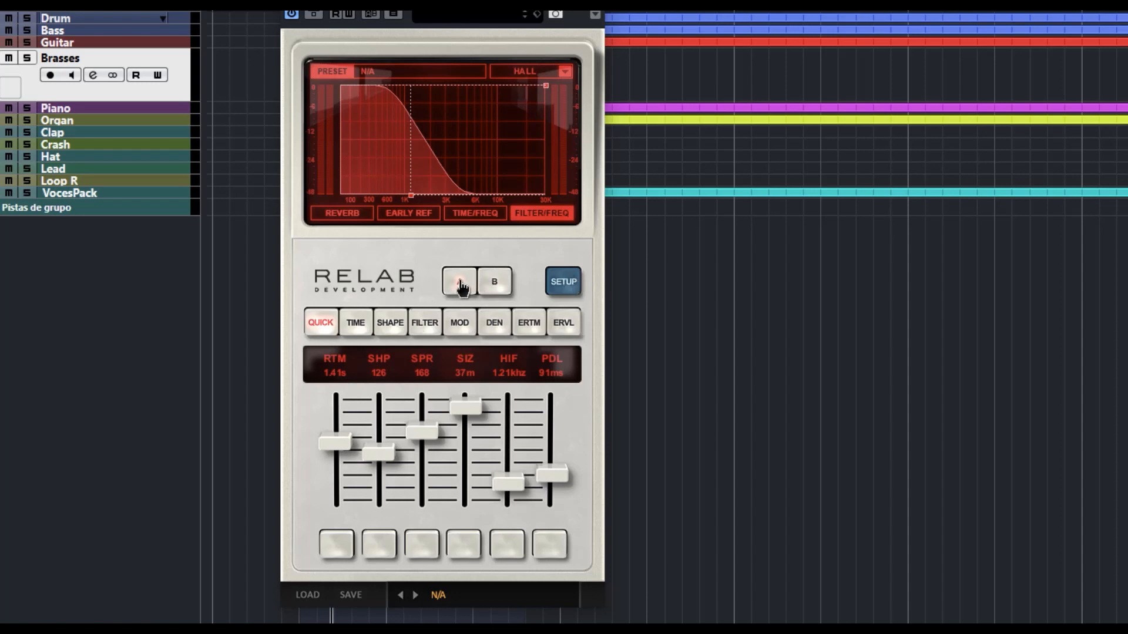
Examine the setup's configuration, input/output and display pages, ending on the graphic setup page.
click(561, 286)
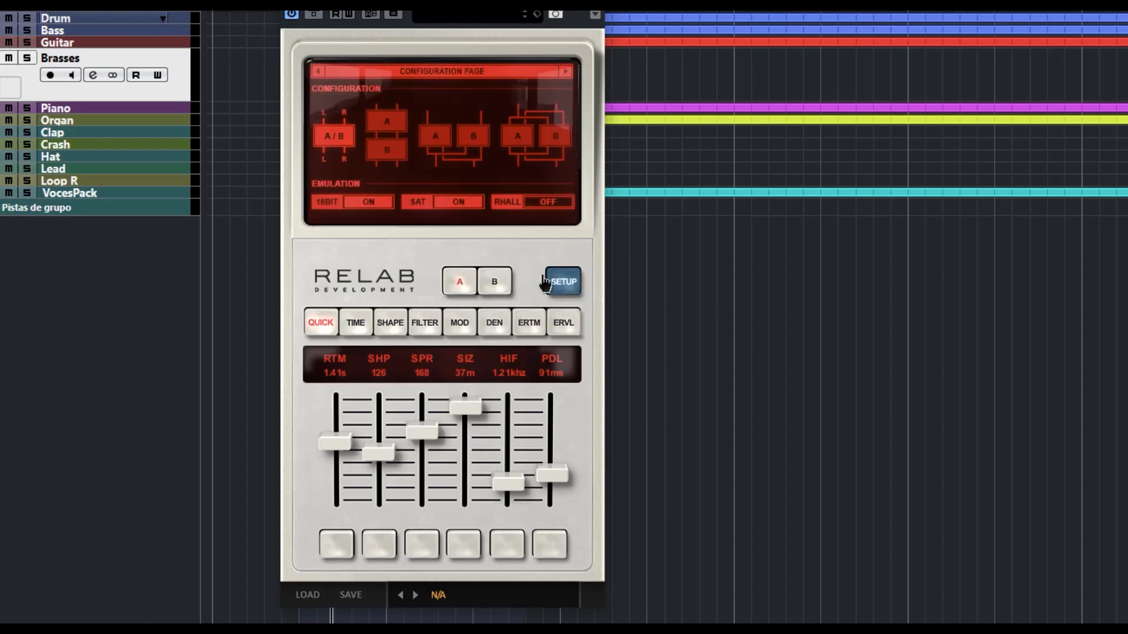
click(567, 72)
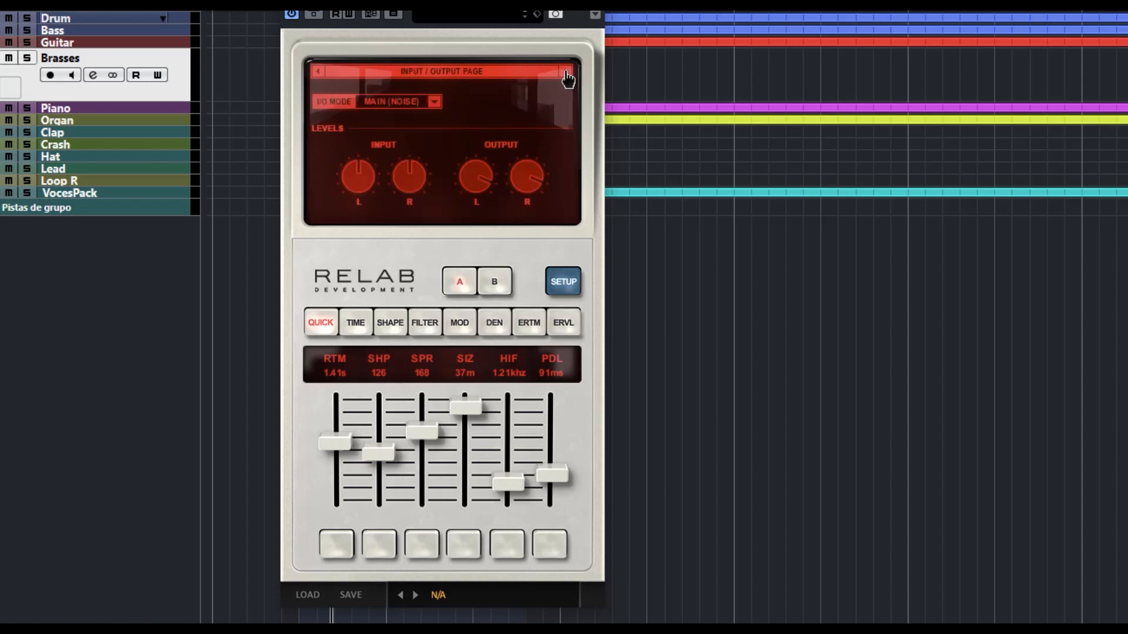
click(567, 72)
click(567, 71)
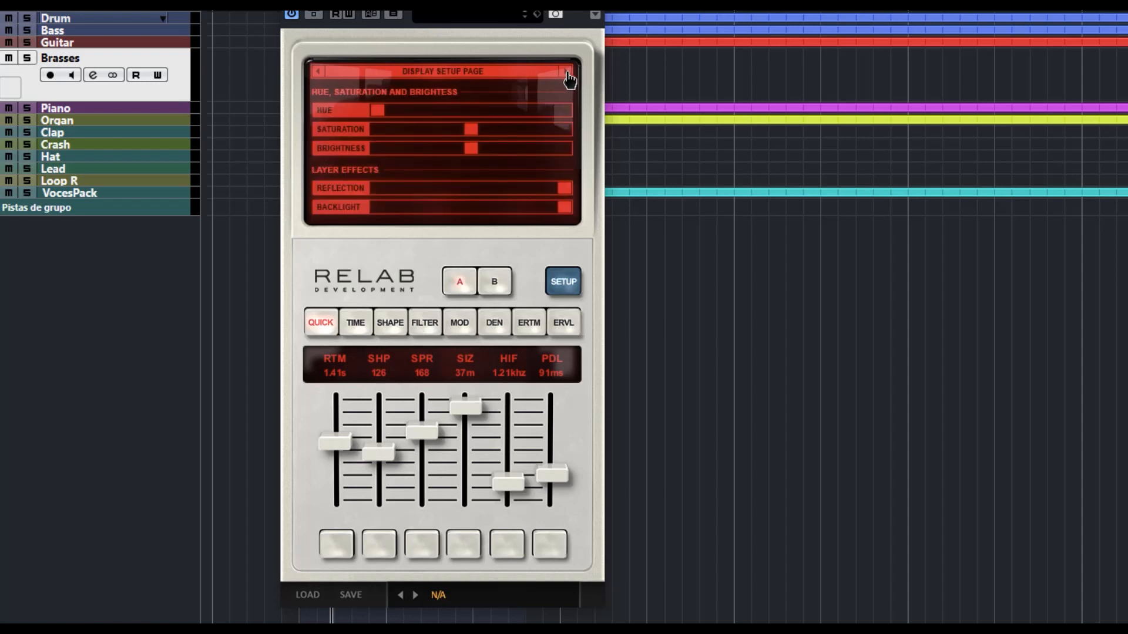
click(567, 71)
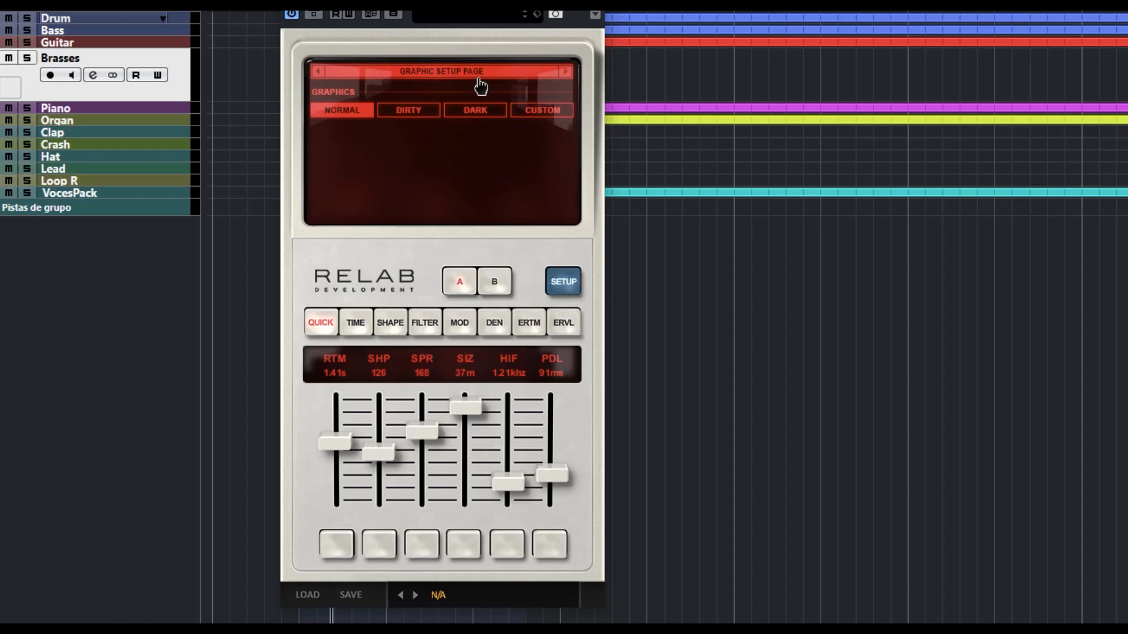
Try the Dirty and Dark graphics skins, then restore the Normal skin.
click(408, 112)
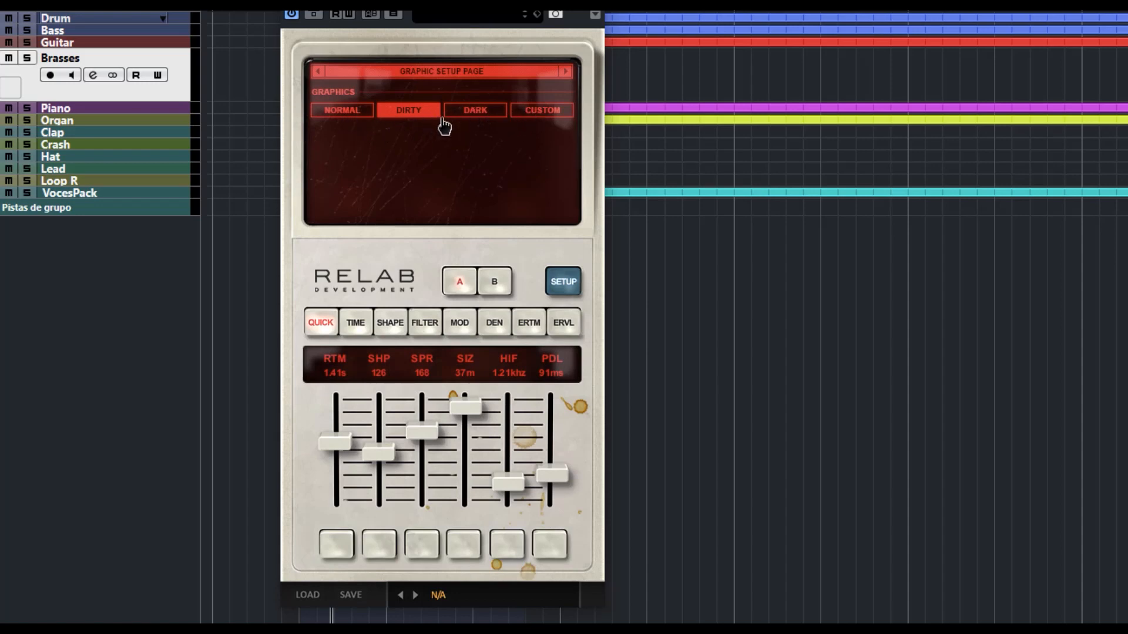
click(470, 111)
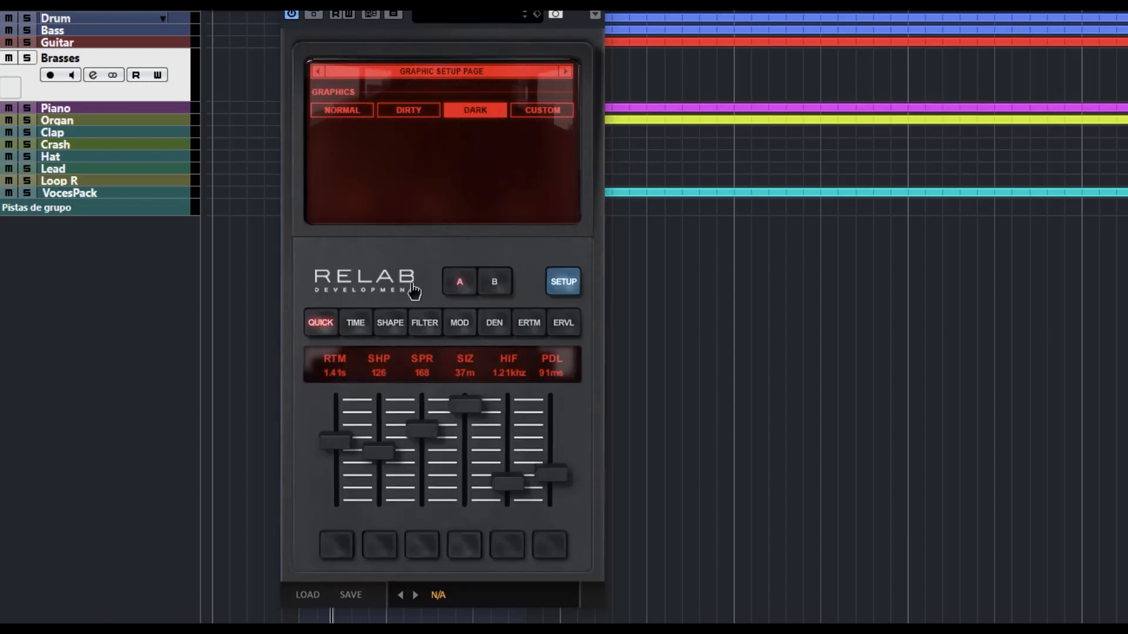
click(361, 110)
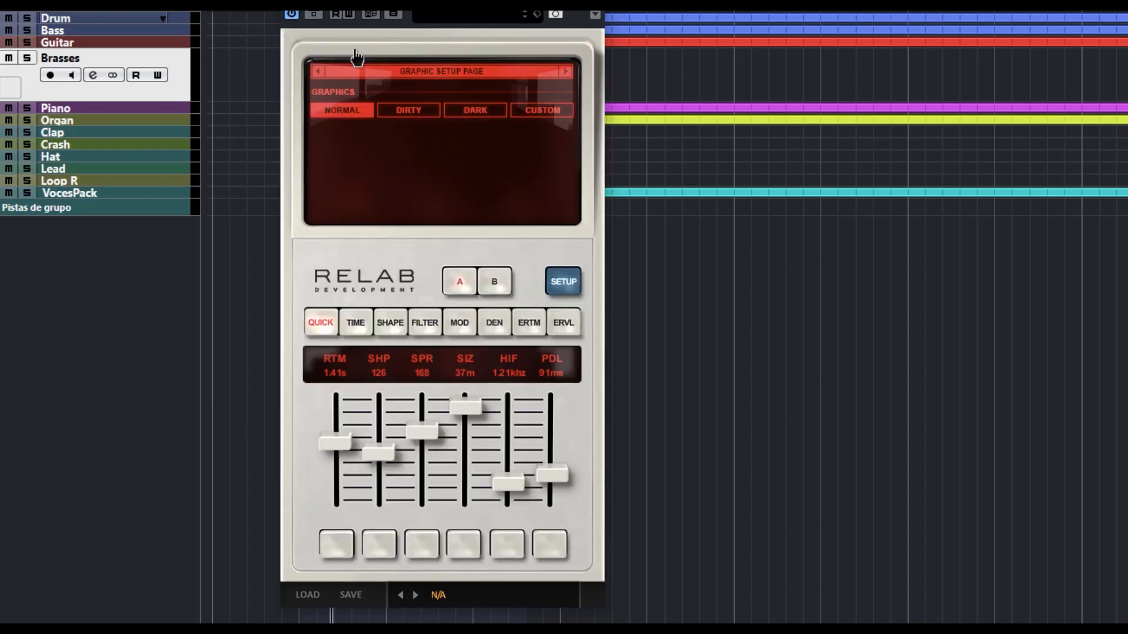
View the plugin's info page and leave the setup to return to the filter graph.
click(569, 73)
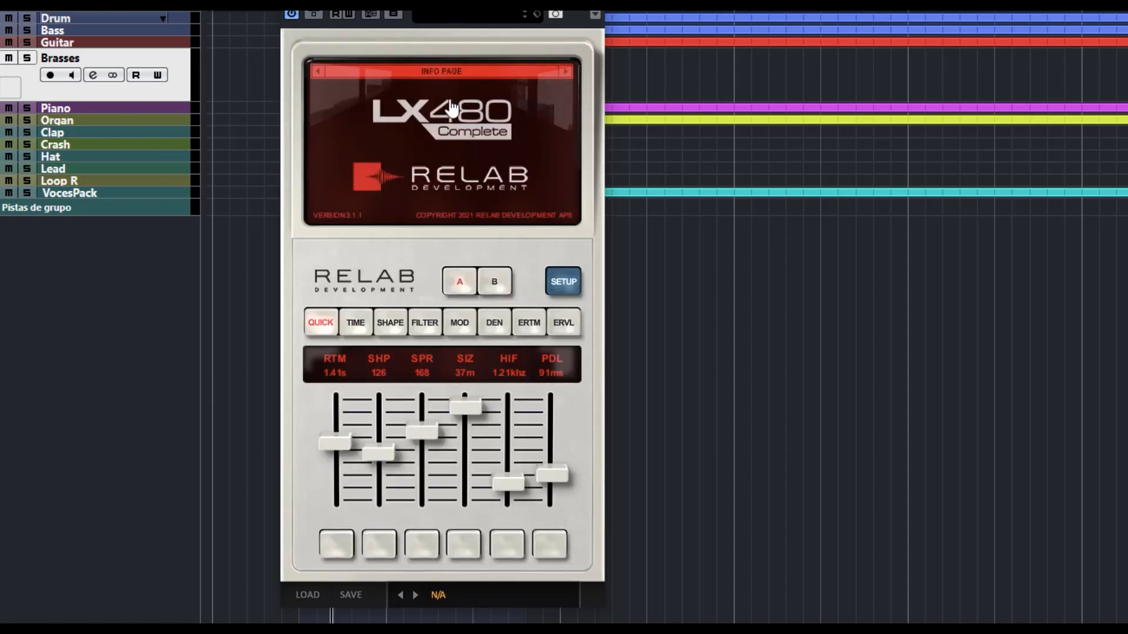
click(569, 73)
click(561, 291)
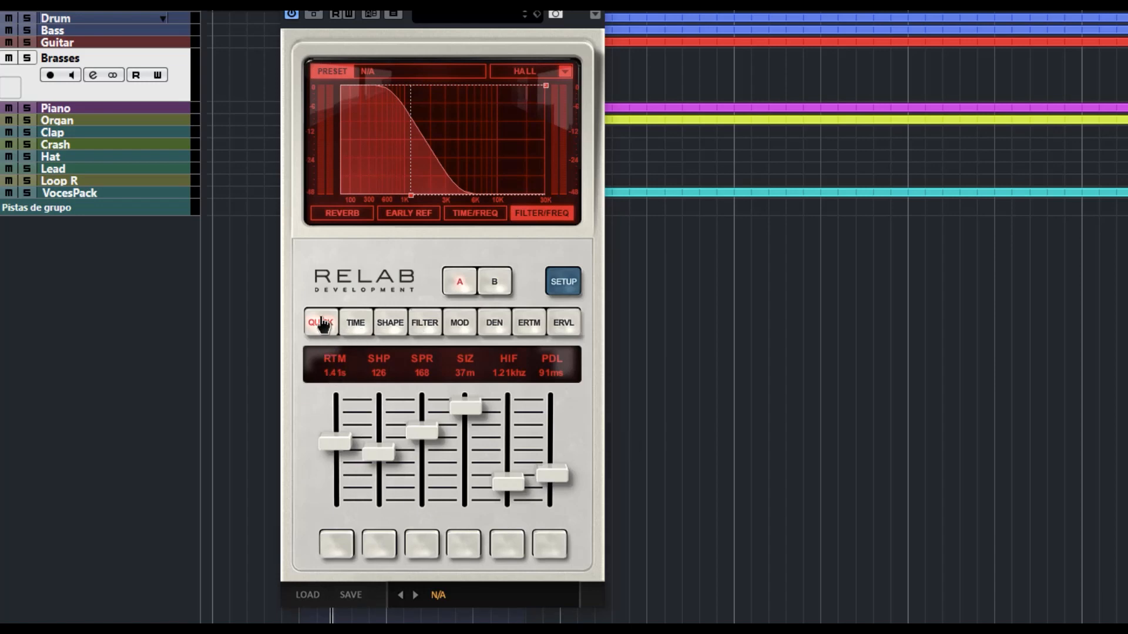
On the Time page, set BAS to 1.7x, BXO to 2.94 kHz and HIG to 0.4x.
click(350, 326)
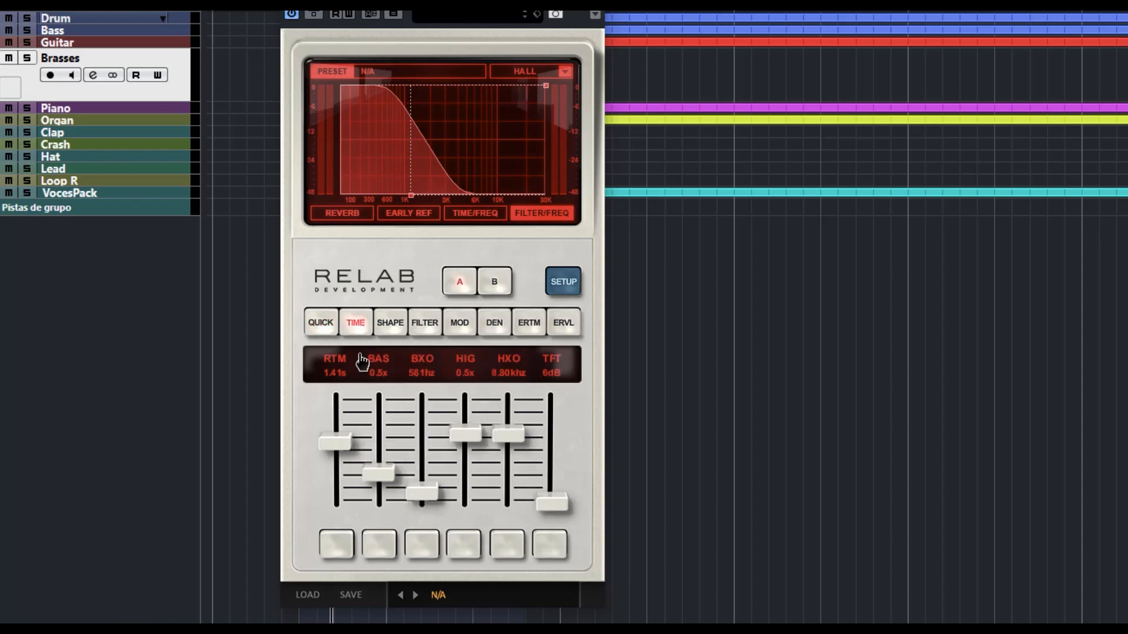
drag(376, 473, 390, 414)
drag(422, 492, 424, 465)
drag(465, 433, 470, 462)
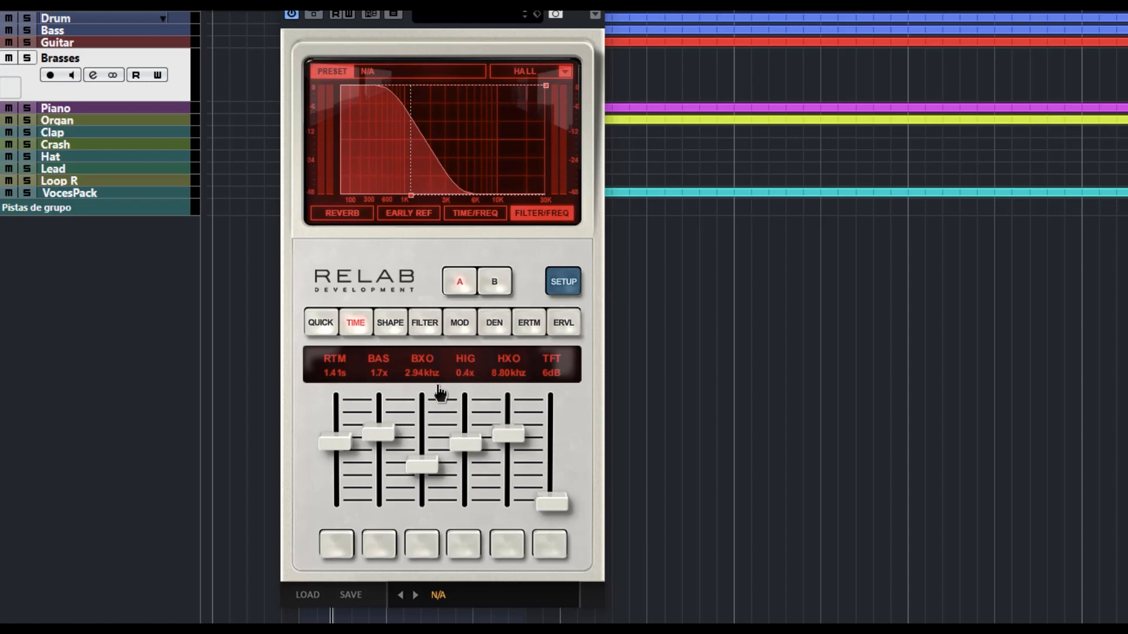
On the Quick page, set shape to 84, spread to 84, size to 15 m and the HIF cutoff to 3.20 kHz.
click(323, 330)
mouse_move(386, 452)
mouse_down()
mouse_move(383, 425)
mouse_move(381, 470)
mouse_up()
drag(421, 433, 424, 470)
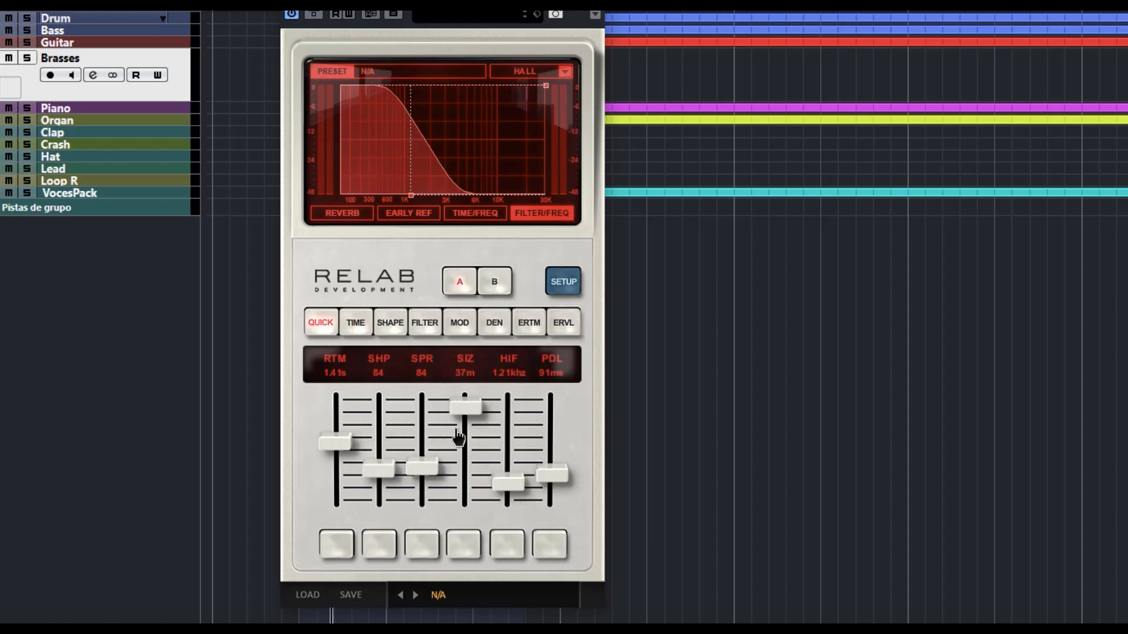
drag(465, 409, 510, 466)
On the Shape page, set SHP to 179, SPR to 153, SIZ to 37 m, PDL to 576 ms and WID to 170.
click(389, 322)
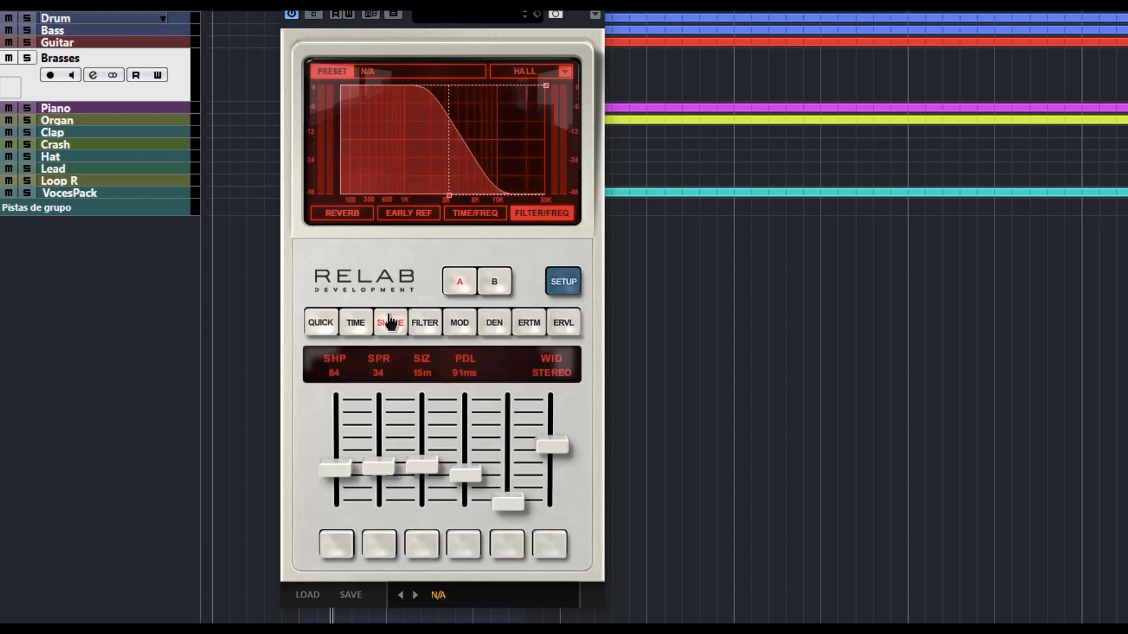
drag(379, 469, 379, 438)
drag(335, 468, 335, 432)
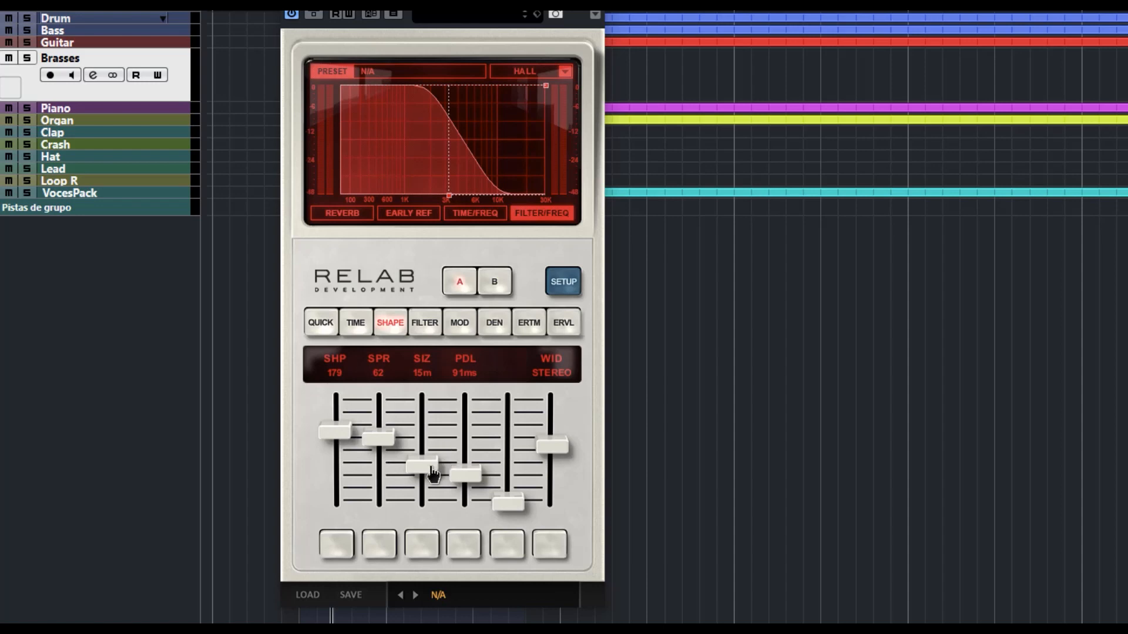
drag(423, 467, 422, 407)
drag(467, 481, 468, 434)
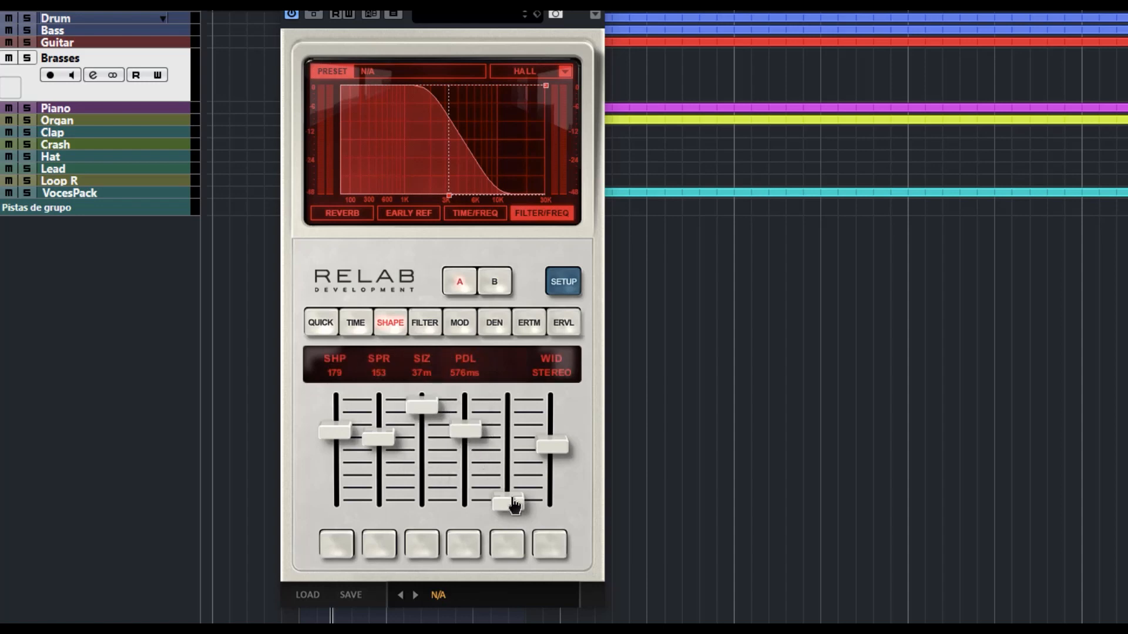
drag(508, 503, 537, 429)
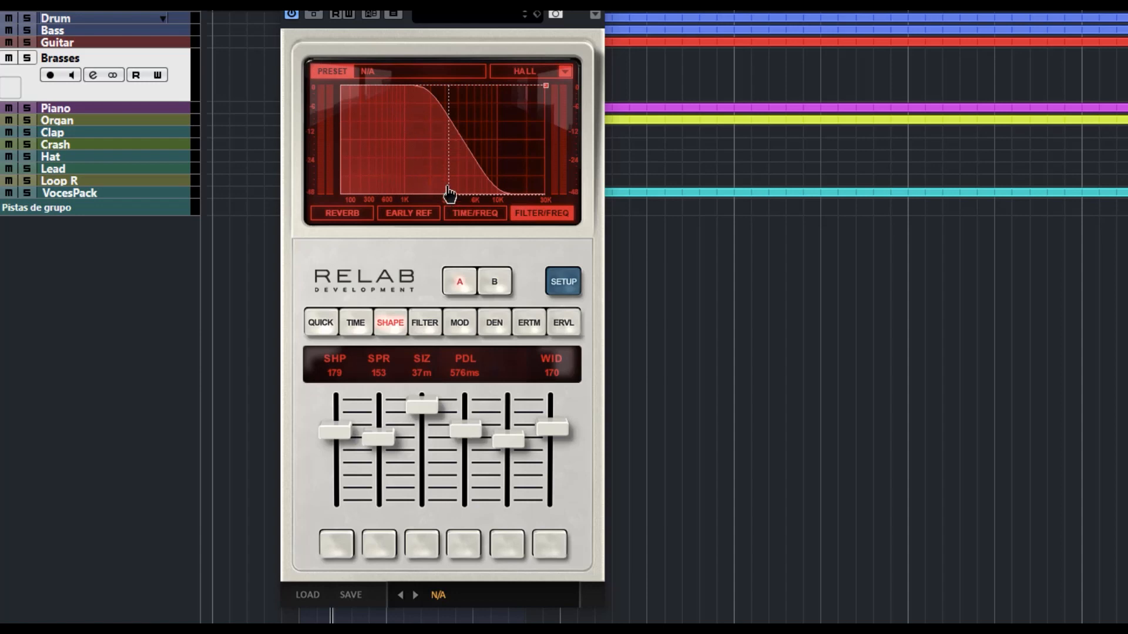
Examine the fader parameters on the Filter, Mod, Den, Ertm and Ervl pages, then return to the Quick page.
click(434, 324)
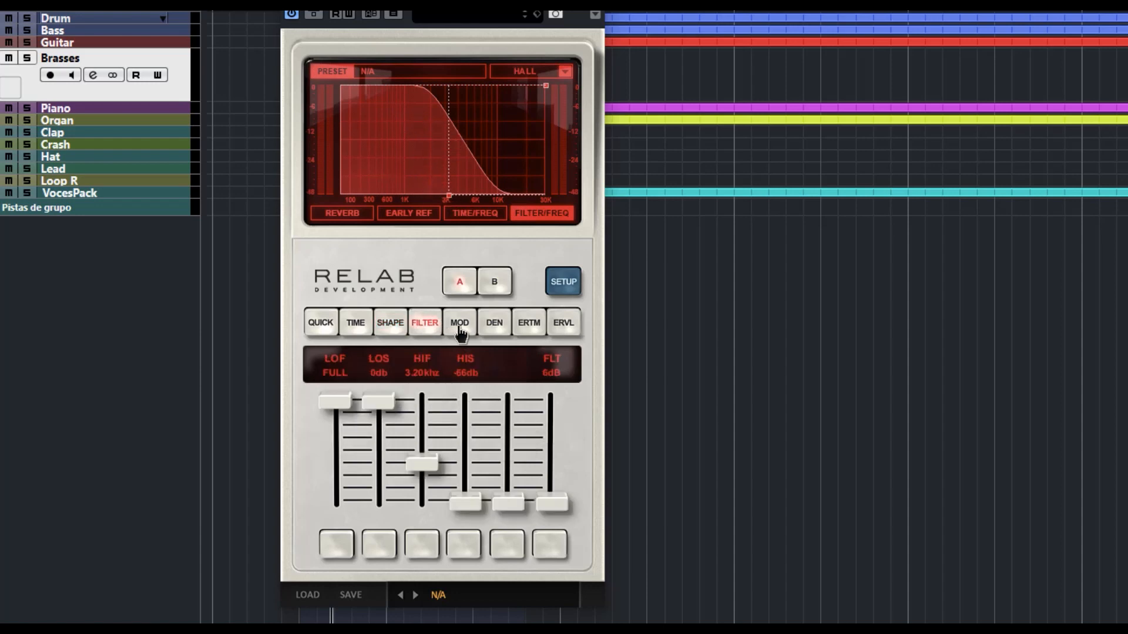
click(461, 326)
click(497, 327)
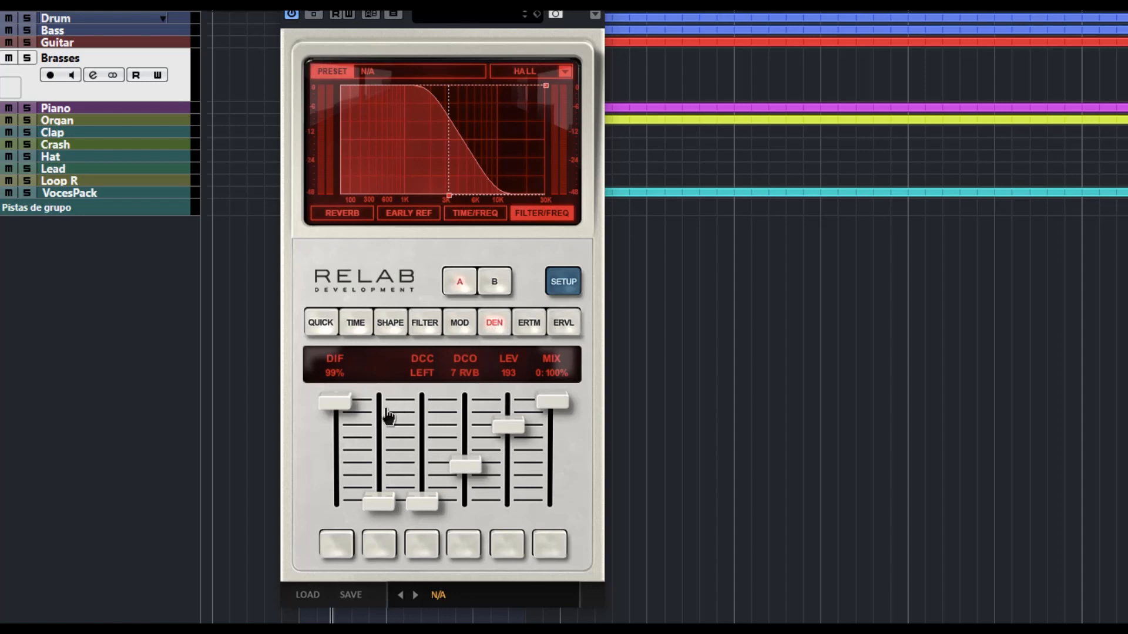
click(538, 328)
click(563, 325)
click(530, 328)
click(462, 327)
click(355, 326)
click(328, 327)
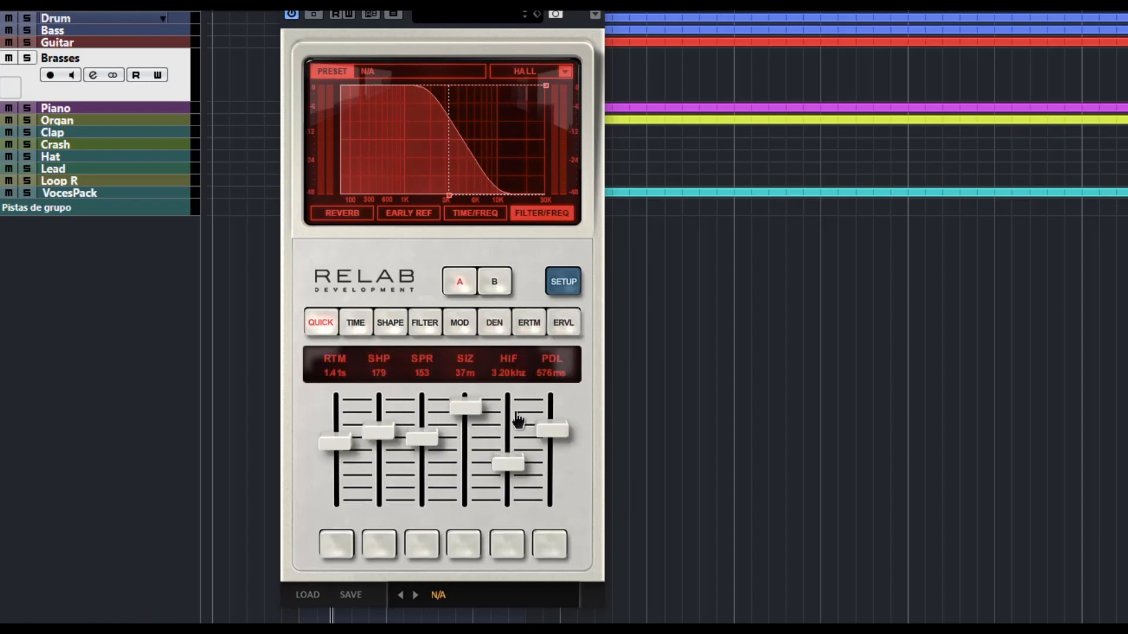
On the Quick page, set SIZ to 18 m, HIF to 4.94 kHz, PDL to 124 ms and RTM to 184 ms.
drag(465, 407, 551, 468)
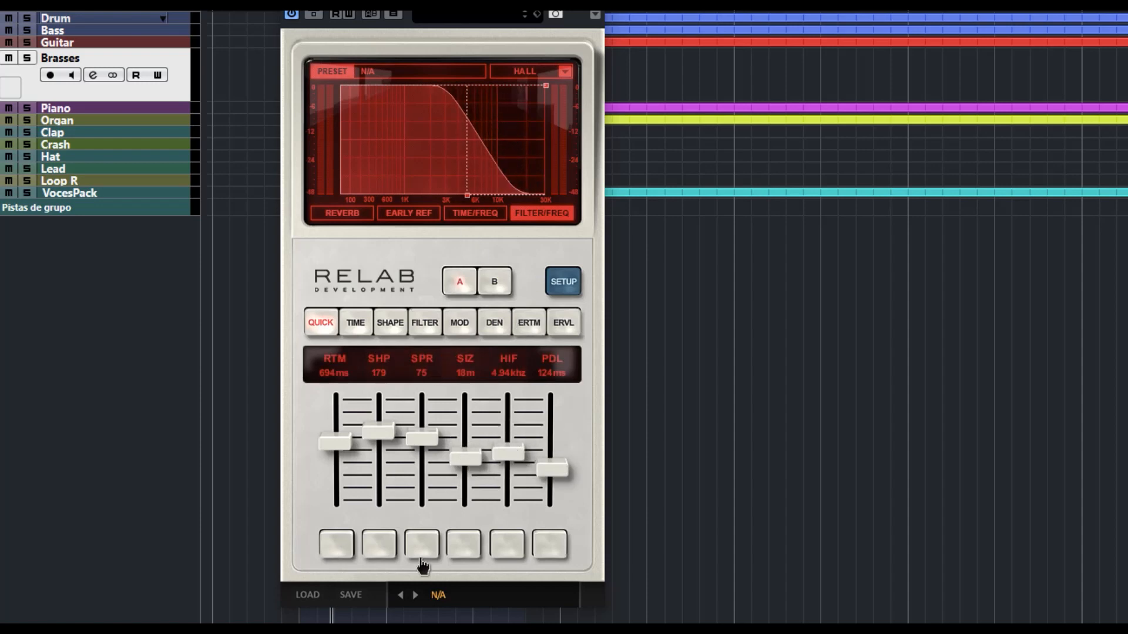
click(337, 549)
drag(337, 444, 338, 497)
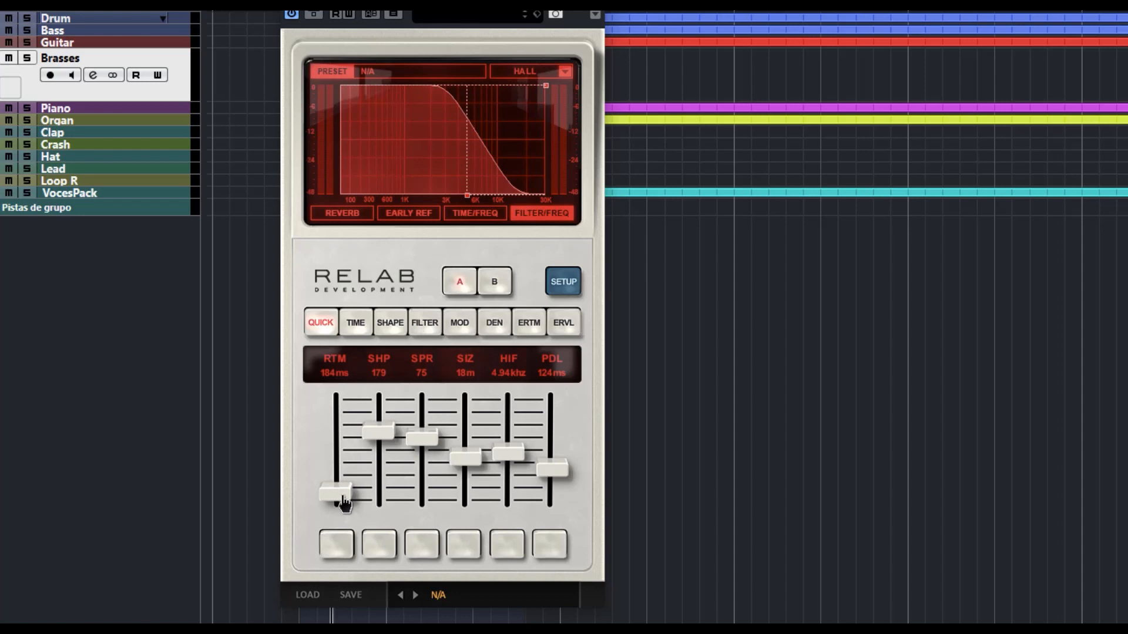
Toggle the six Quick faders between their stored values, ending at RTM 184 ms, SHP 84, SPR 75, HIF 4.94 kHz and PDL 124 ms.
click(346, 542)
click(337, 544)
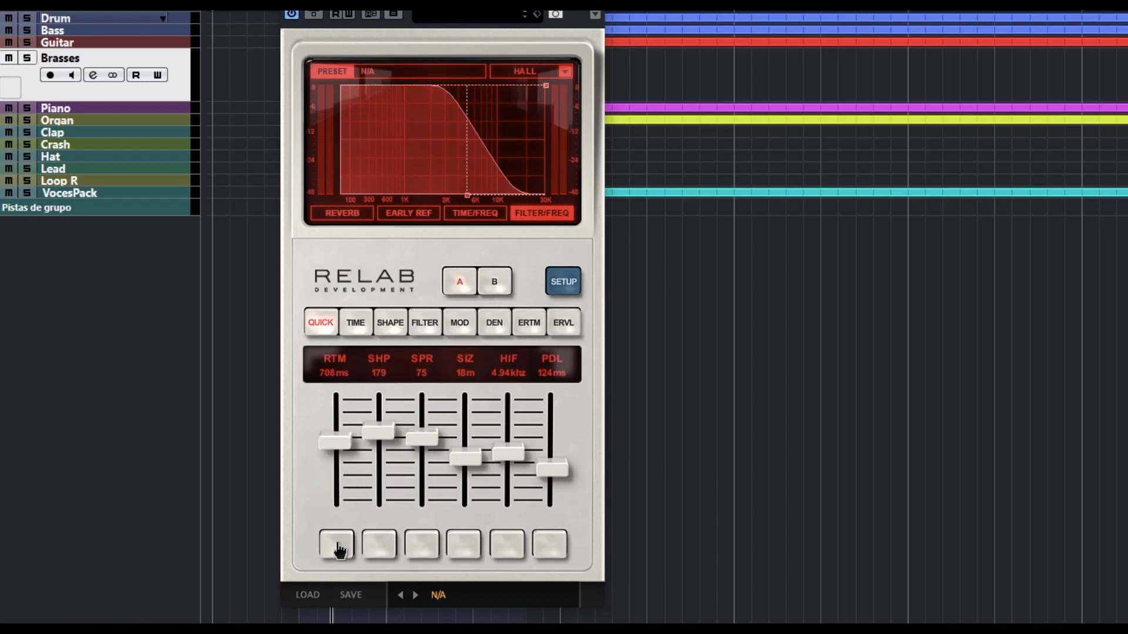
click(378, 554)
click(378, 549)
click(432, 549)
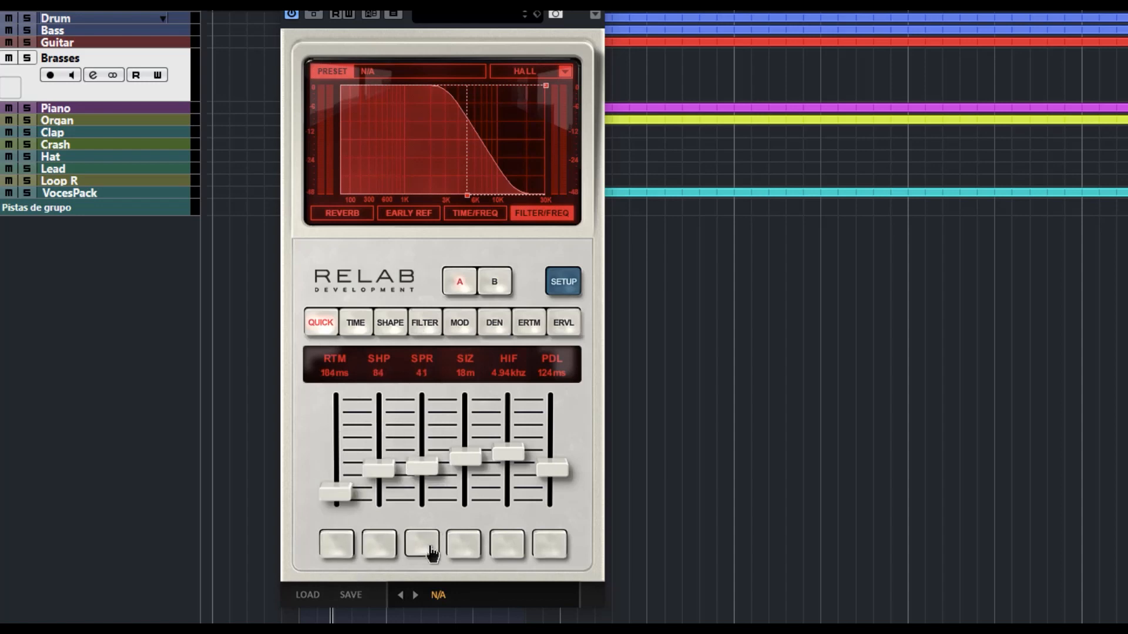
click(464, 549)
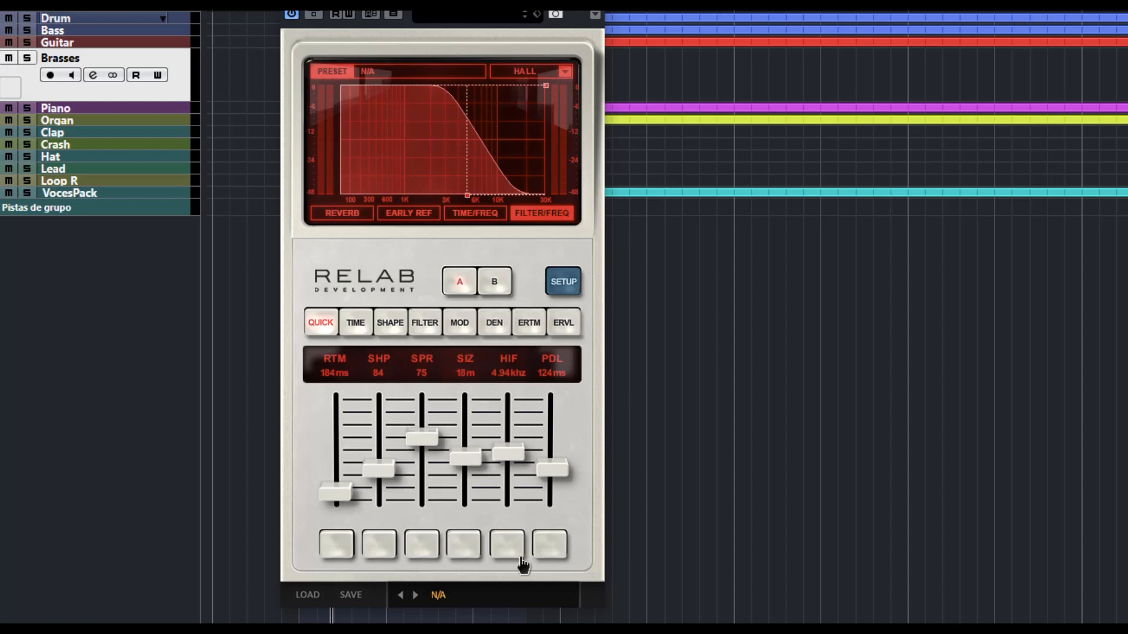
click(501, 549)
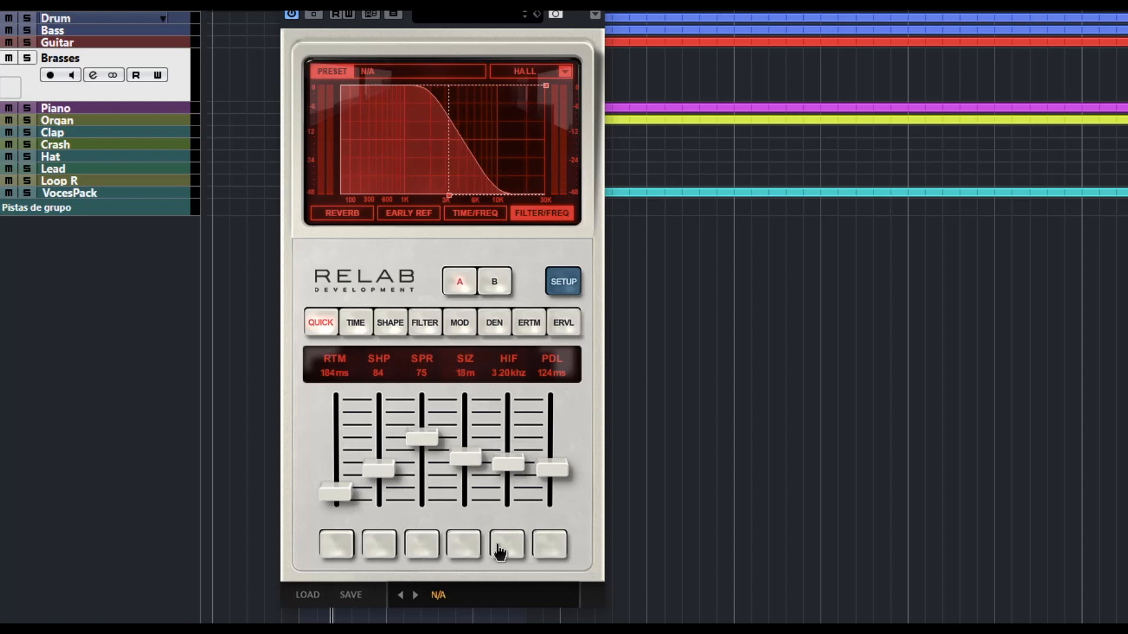
click(550, 551)
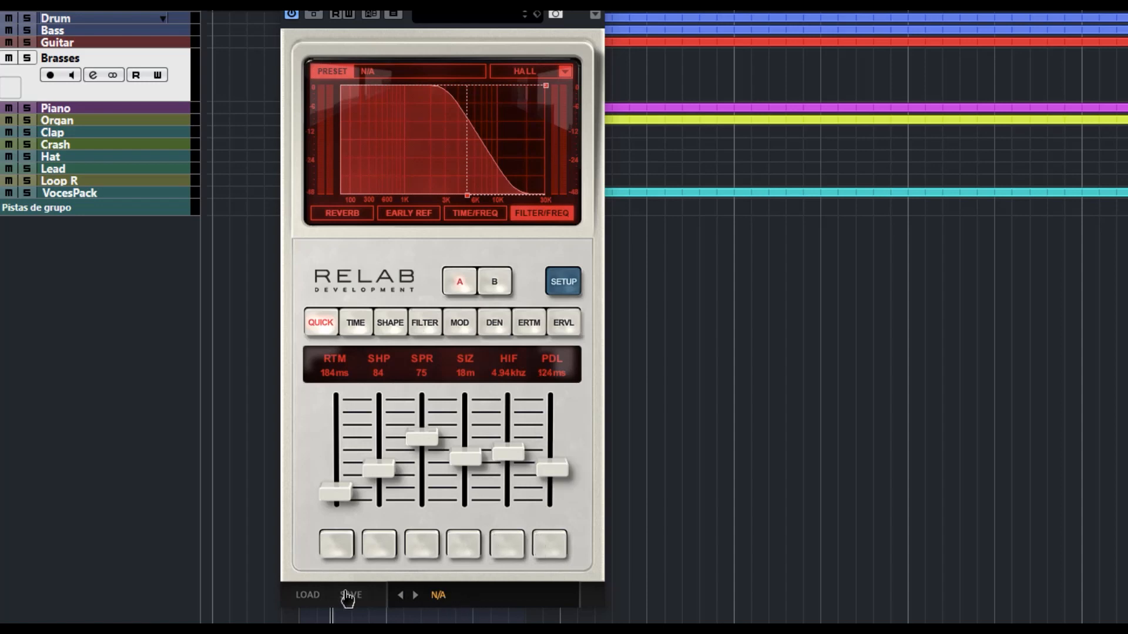
Examine the dialogs for loading and saving preset files, and cancel both.
click(307, 595)
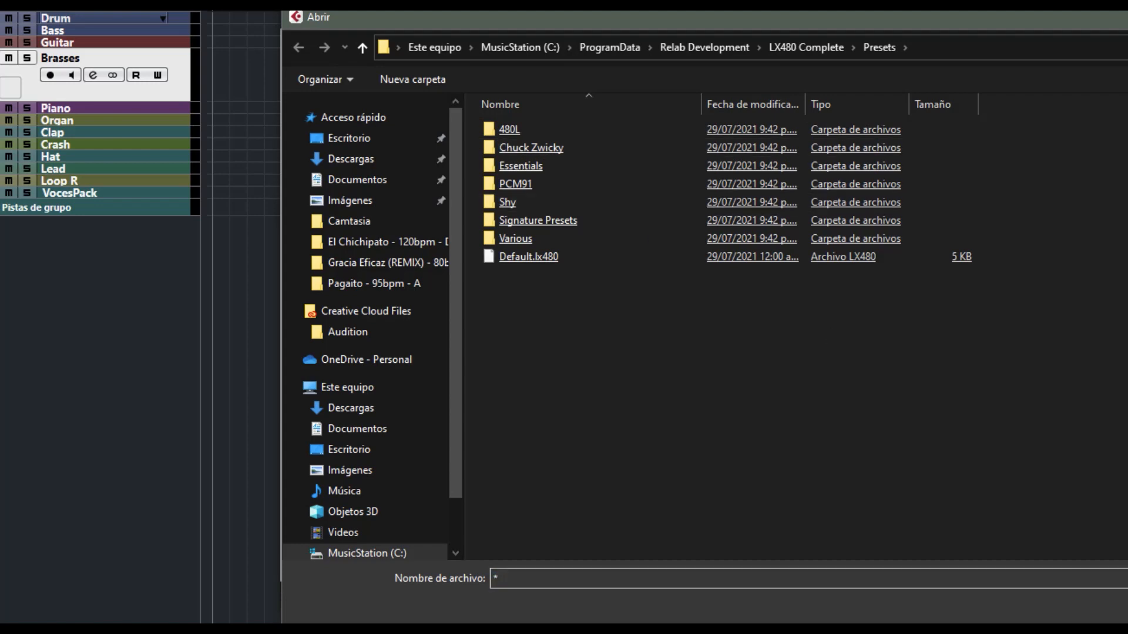
key(Escape)
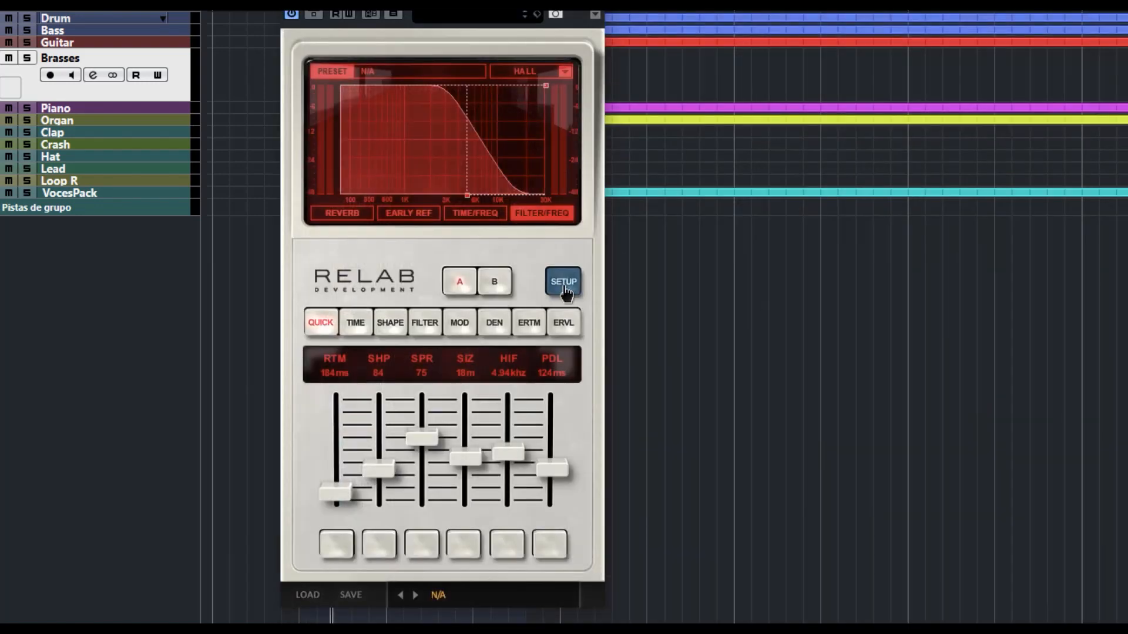
click(355, 597)
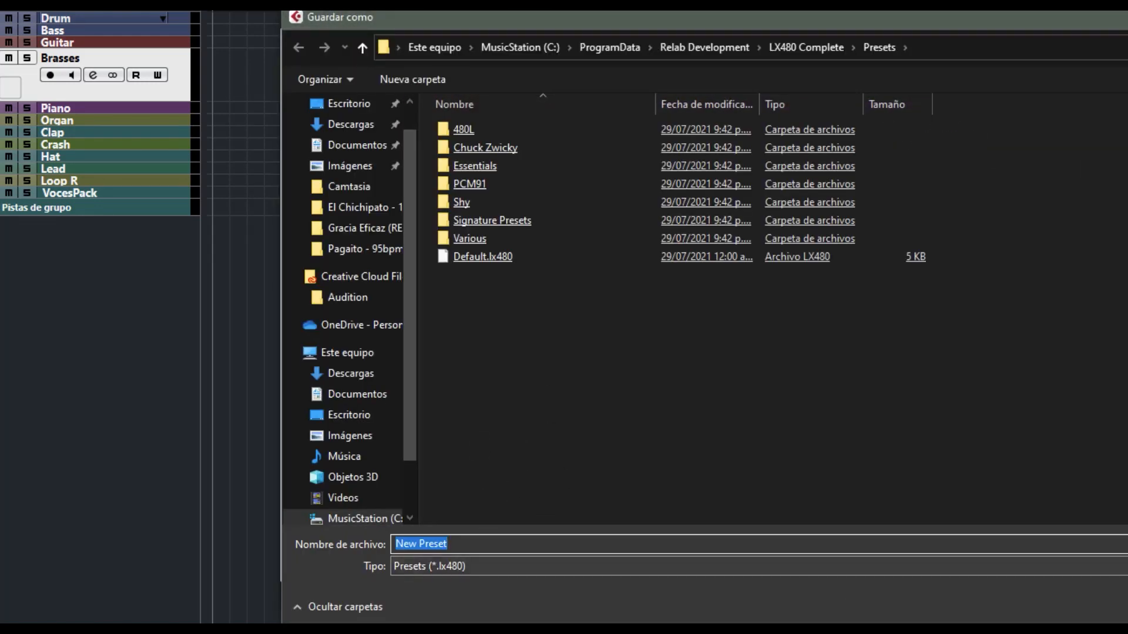
key(Escape)
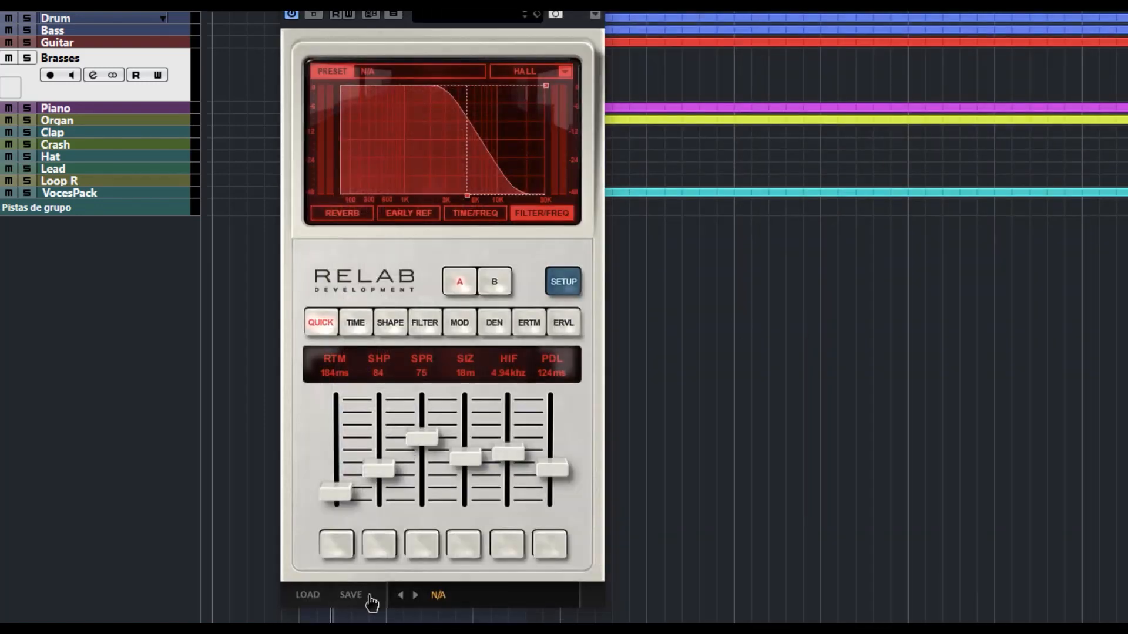
Browse the 480L, Chuck Zwicky and PCM91 preset banks, then load the Default preset.
click(442, 599)
mouse_move(536, 470)
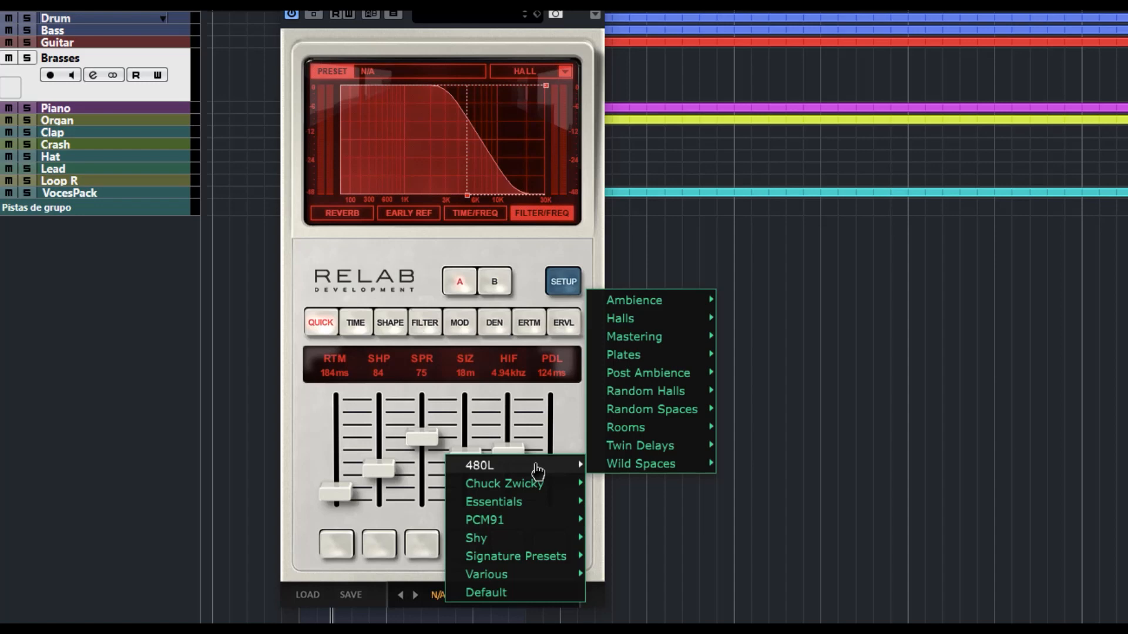
mouse_move(664, 309)
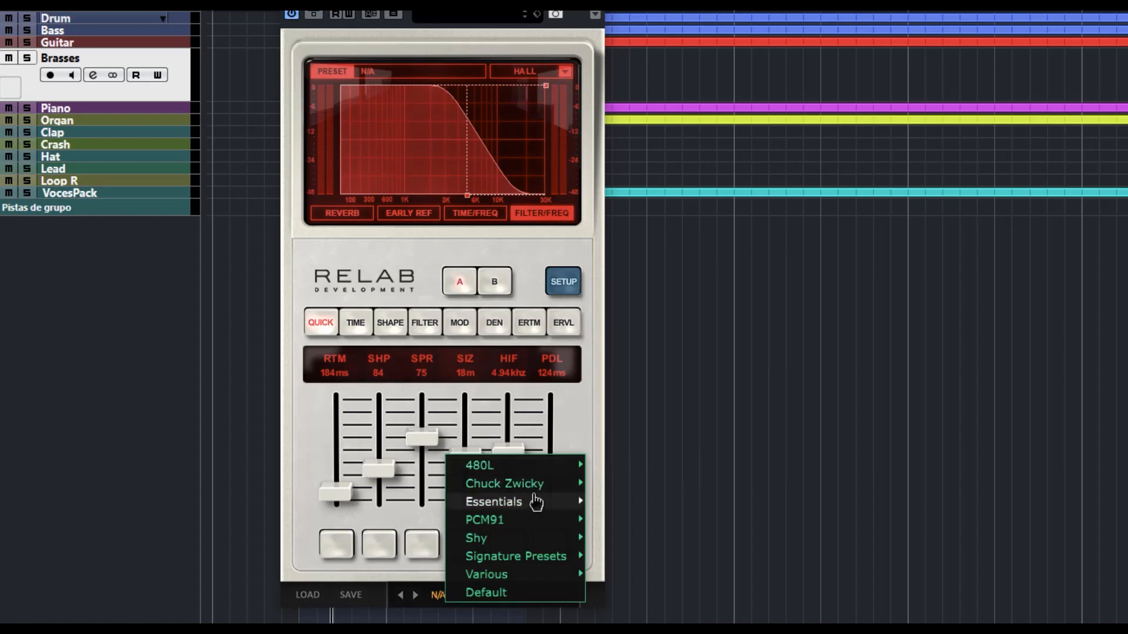
mouse_move(538, 488)
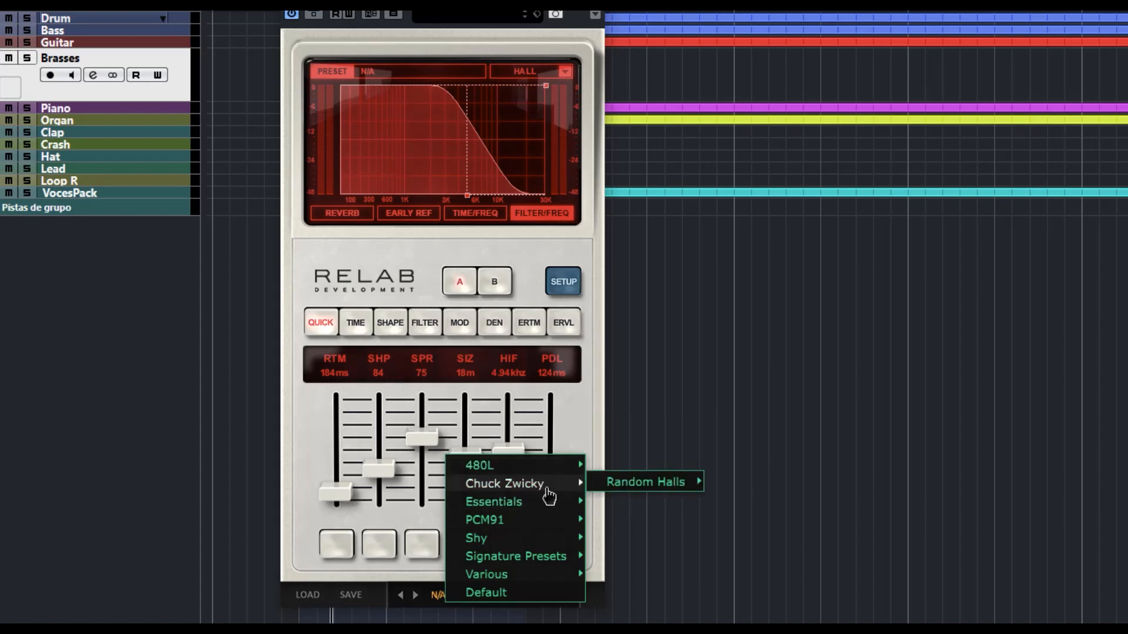
mouse_move(636, 491)
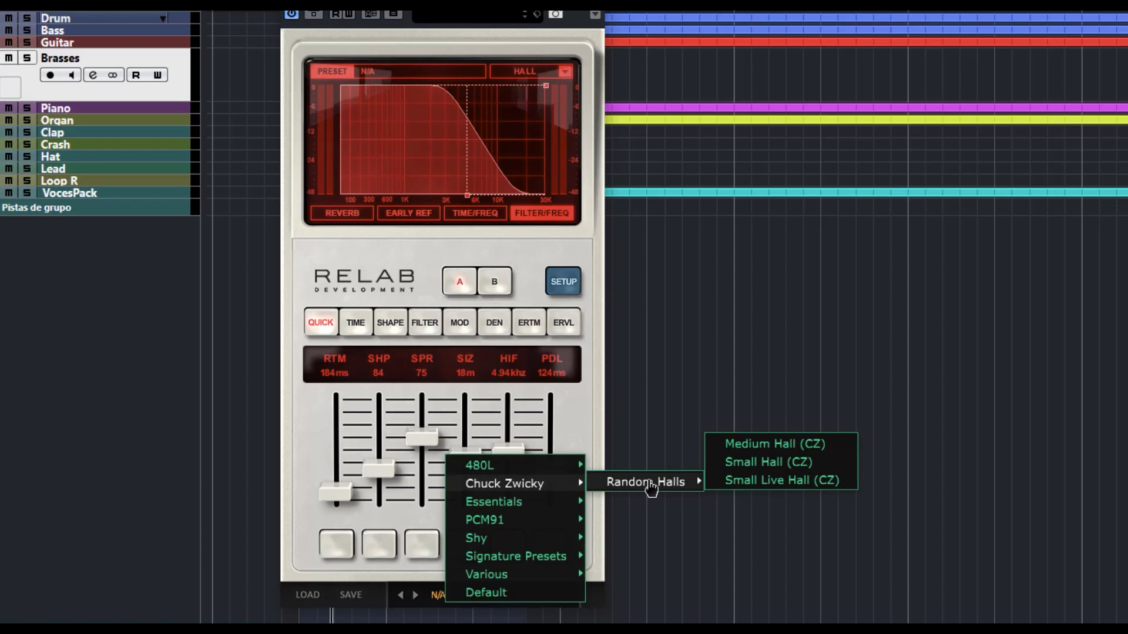
mouse_move(536, 510)
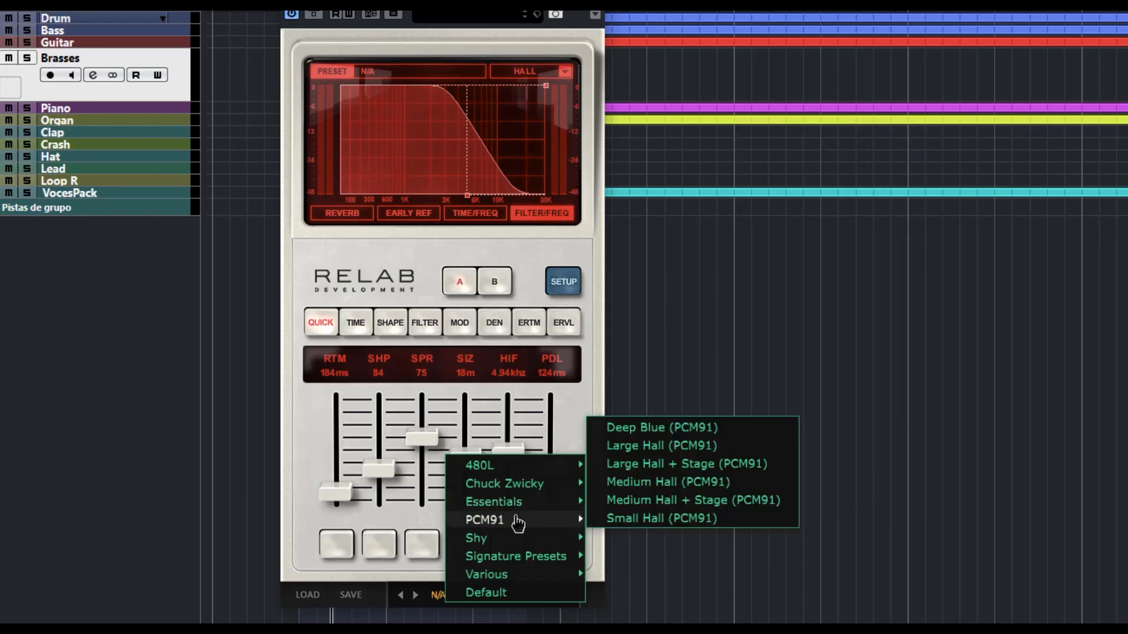
mouse_move(507, 541)
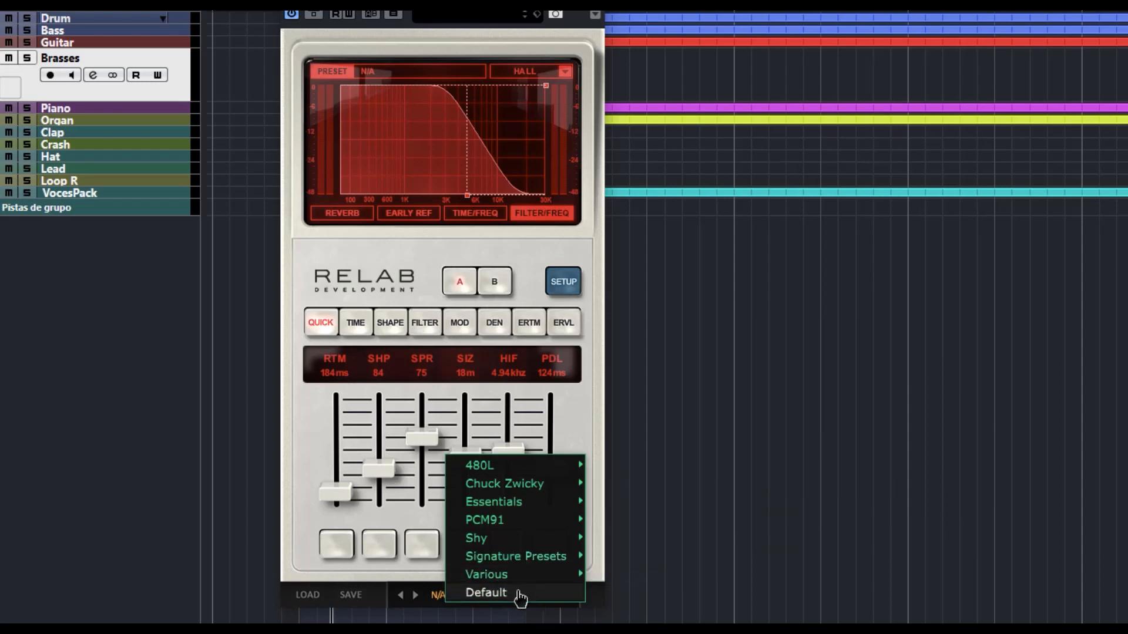
click(520, 600)
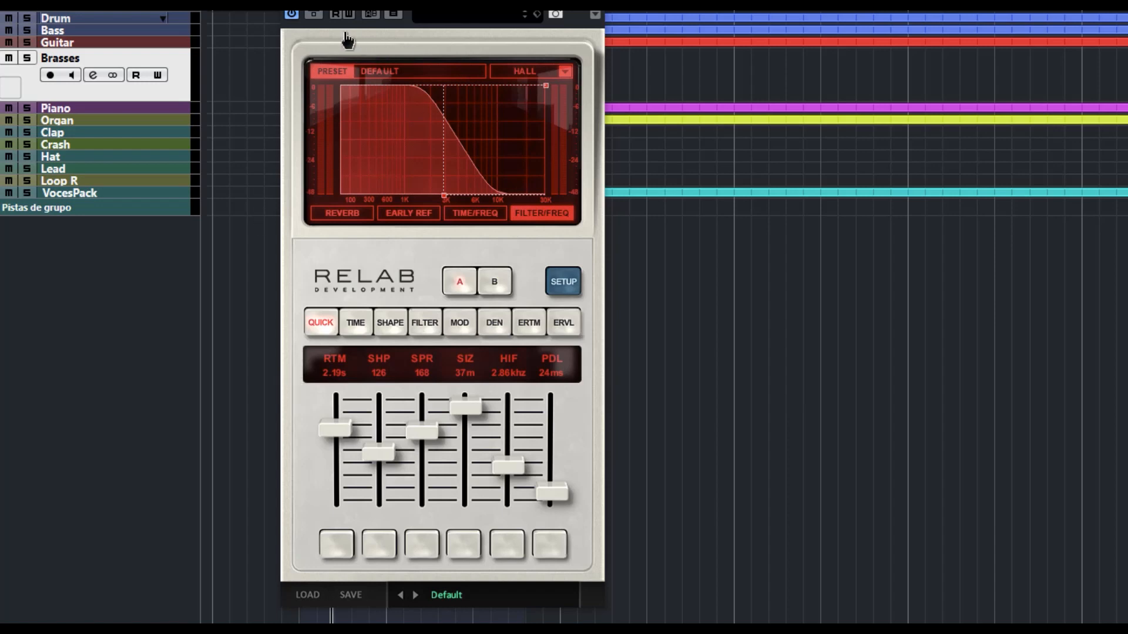
Listen to the Brasses track soloed with the reverb bypassed, then restore the reverb and clear the solo.
click(314, 14)
click(26, 58)
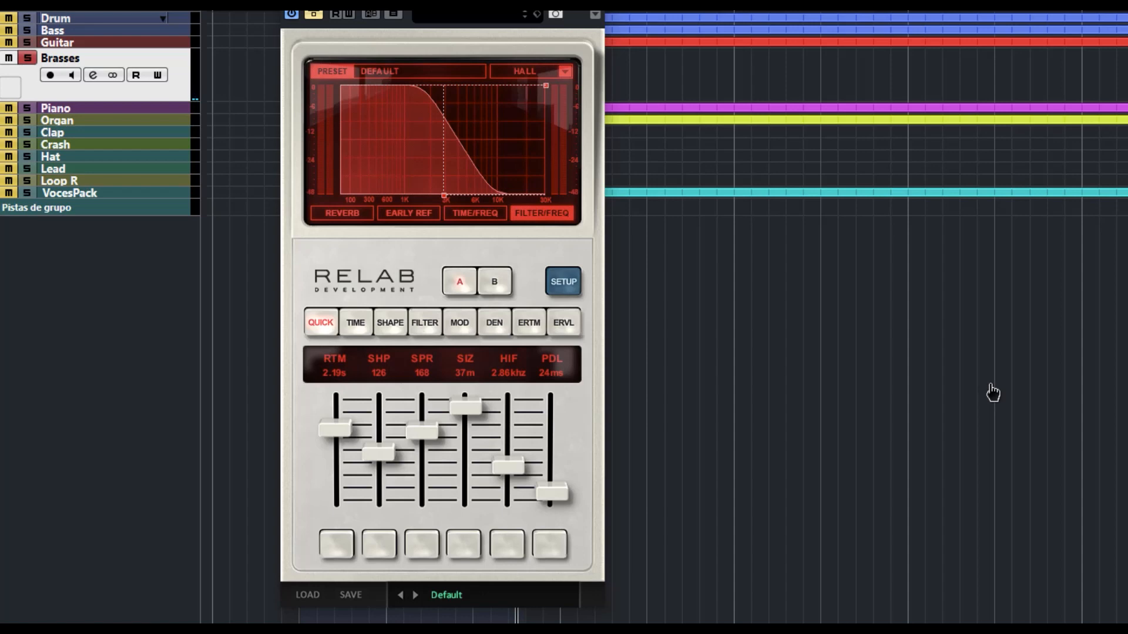
click(313, 13)
click(27, 58)
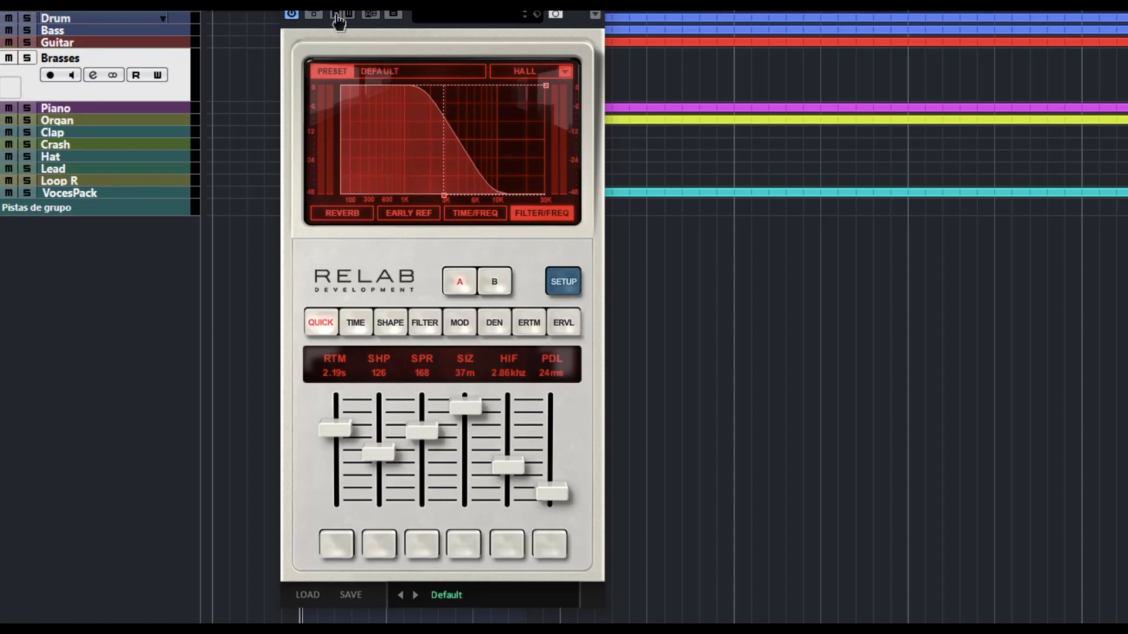
Play the full mix with the reverb bypassed, then reactivate the reverb to compare.
click(313, 13)
key(space)
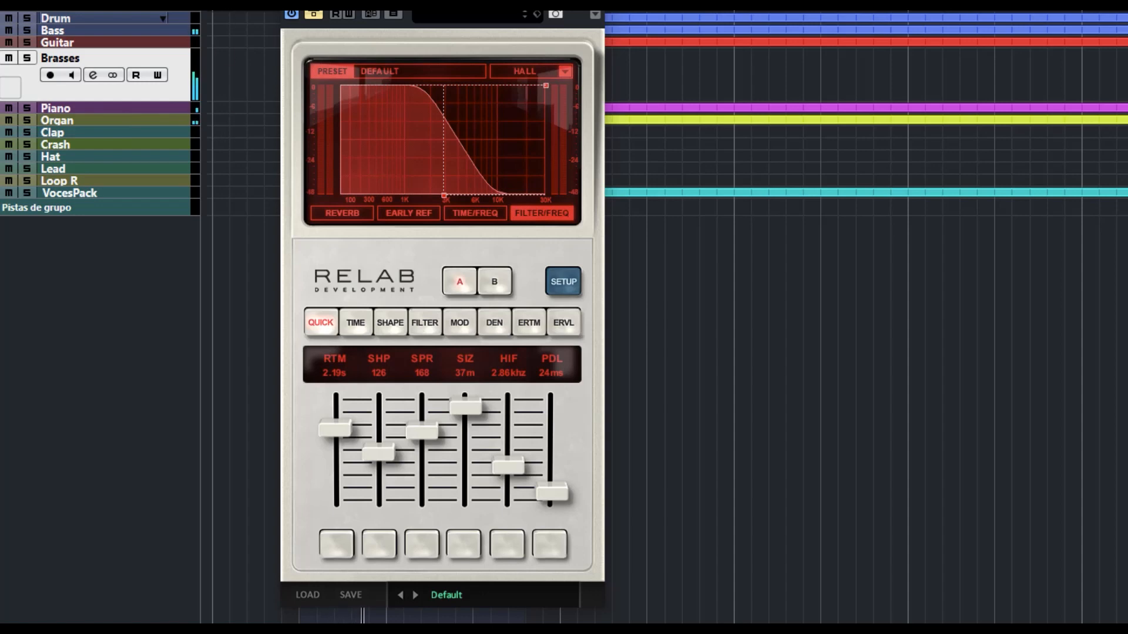
click(316, 18)
Load the Jazz Hall (480L) preset from the 480L Halls bank and briefly solo the Brasses track.
click(455, 596)
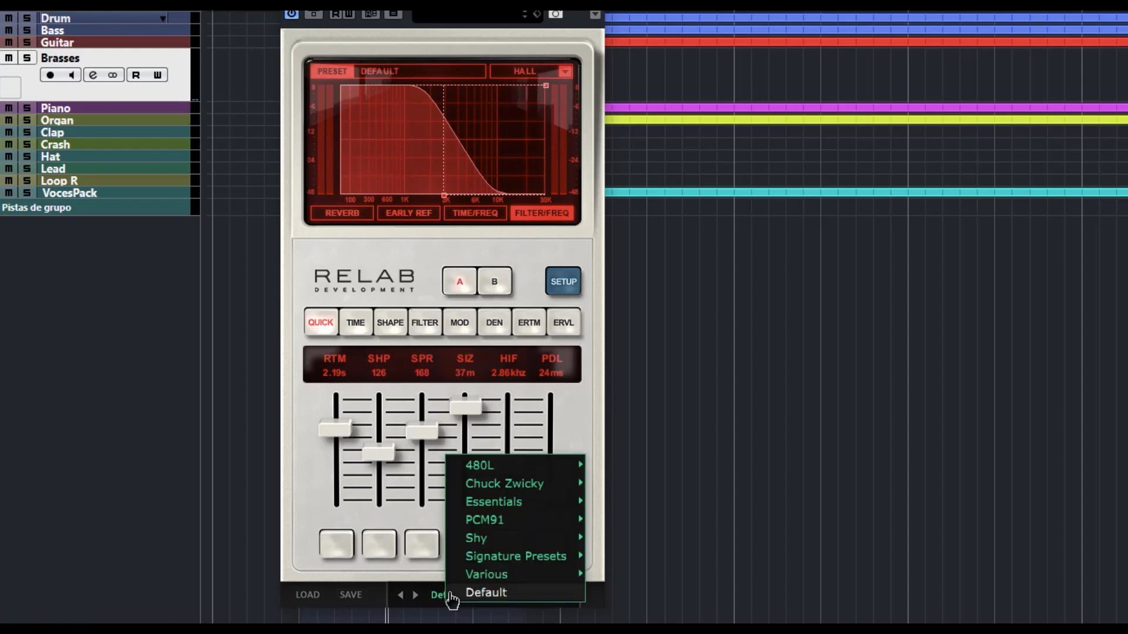
mouse_move(520, 469)
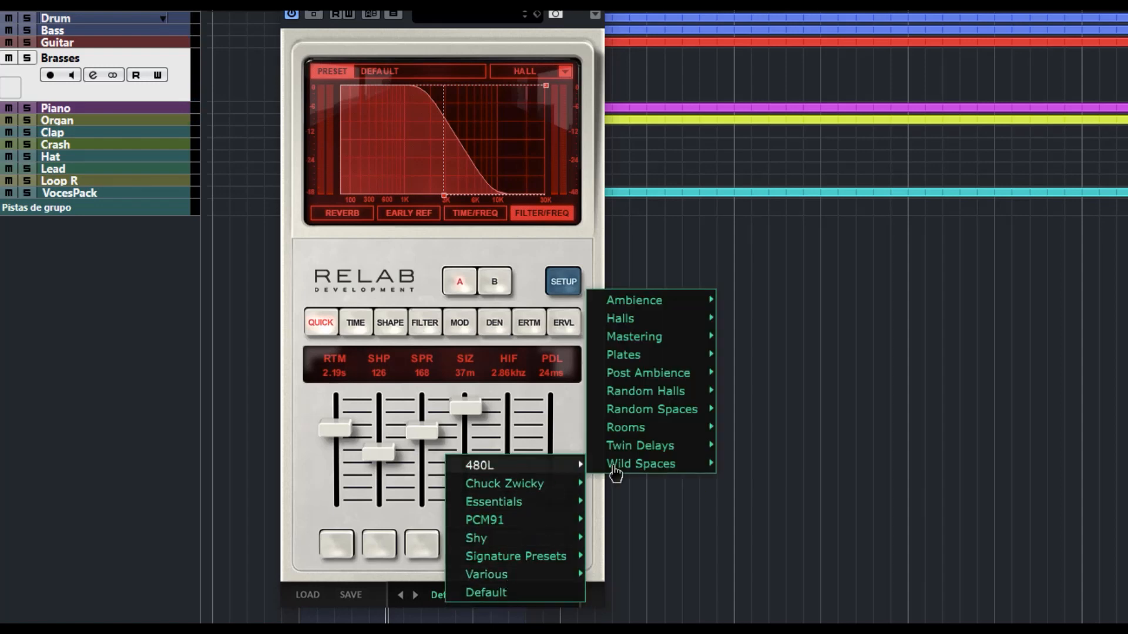
mouse_move(676, 322)
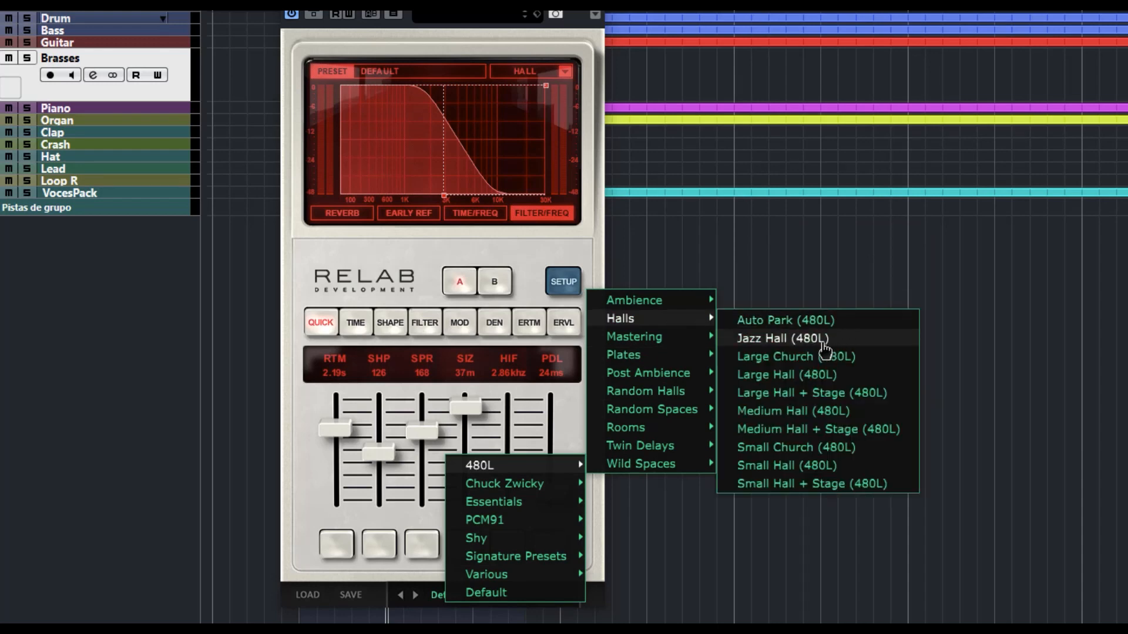
click(793, 346)
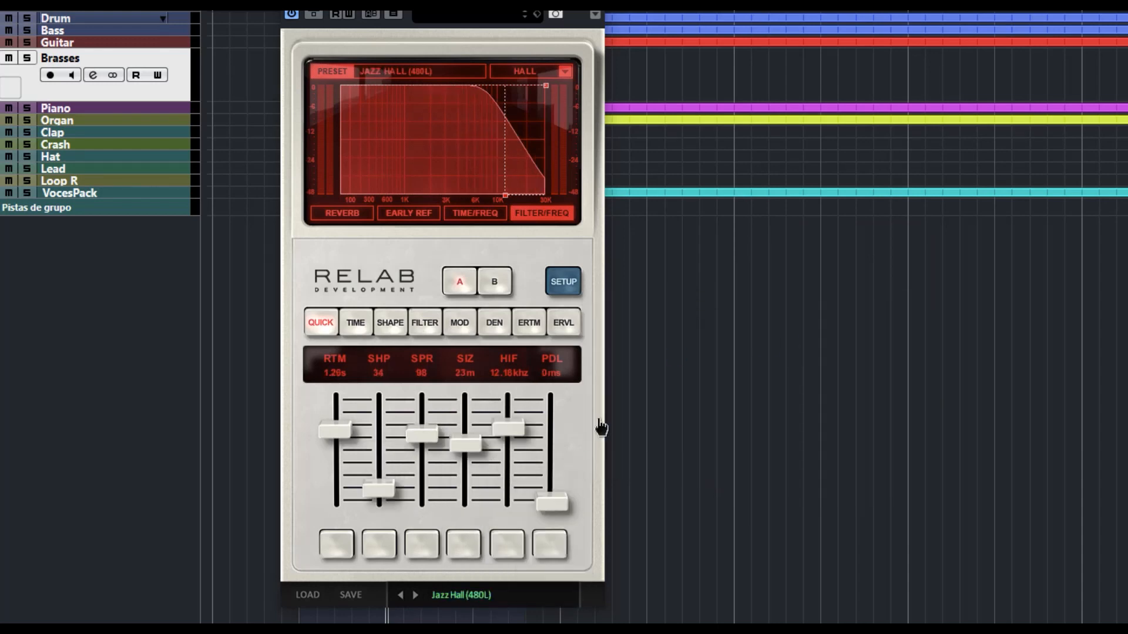
click(27, 59)
click(27, 58)
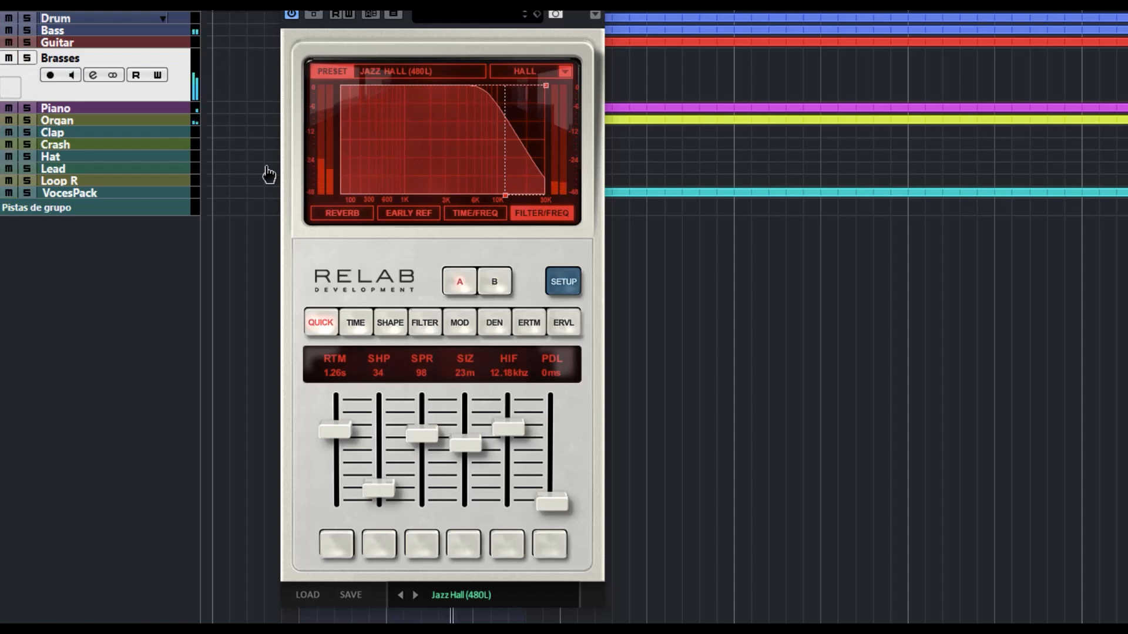
Load the On and On (480L) preset from the 480L Twin Delays bank while the mix plays.
click(471, 611)
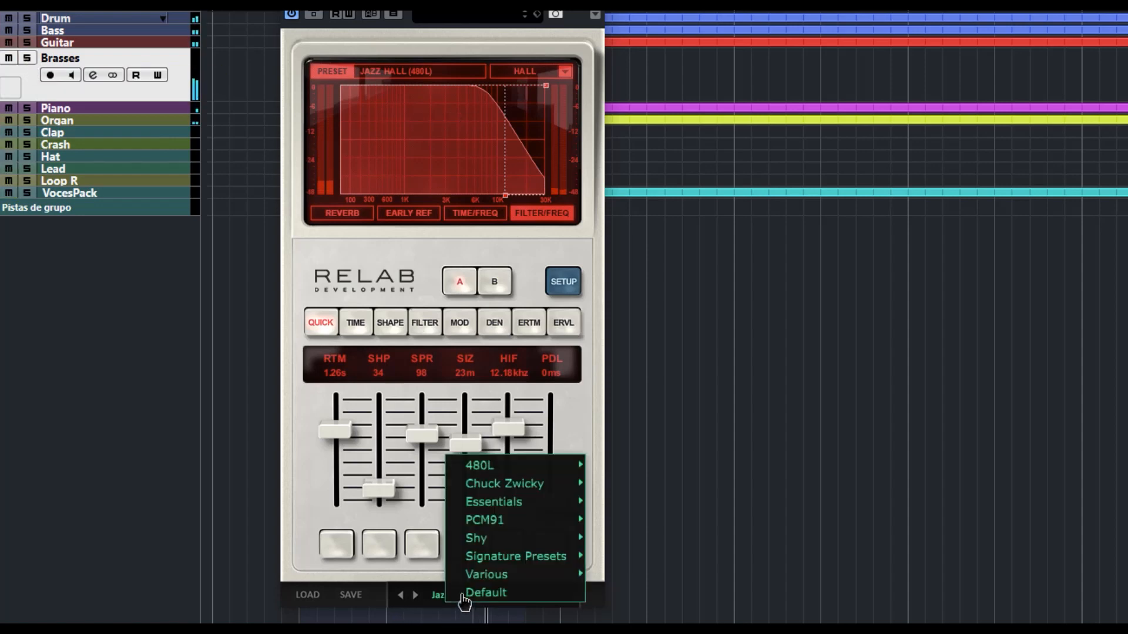
mouse_move(566, 470)
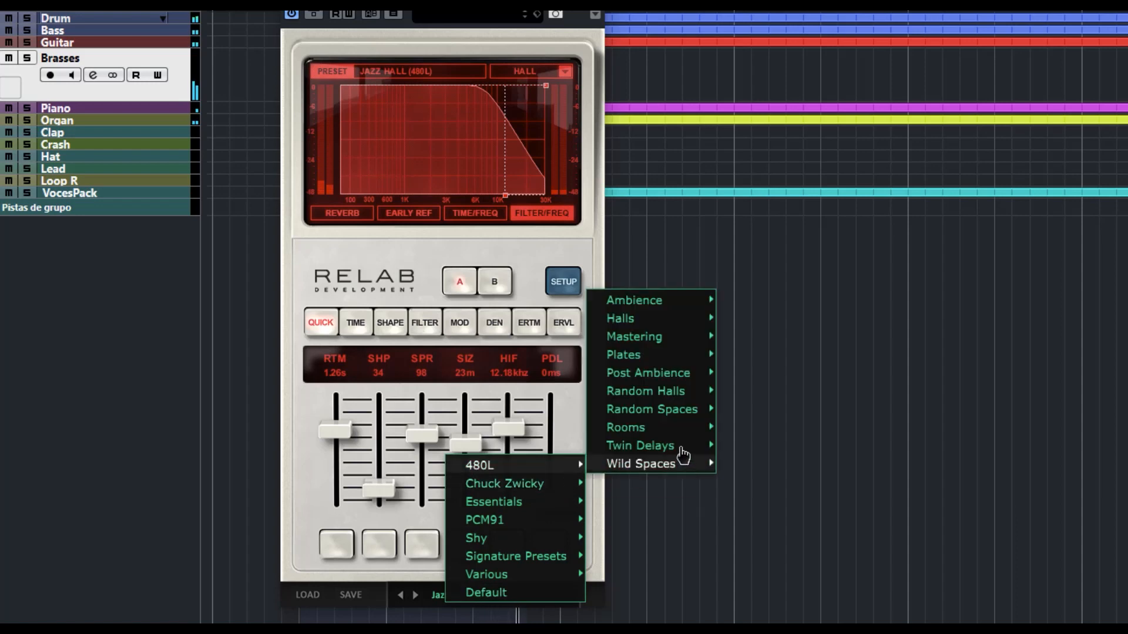
mouse_move(681, 450)
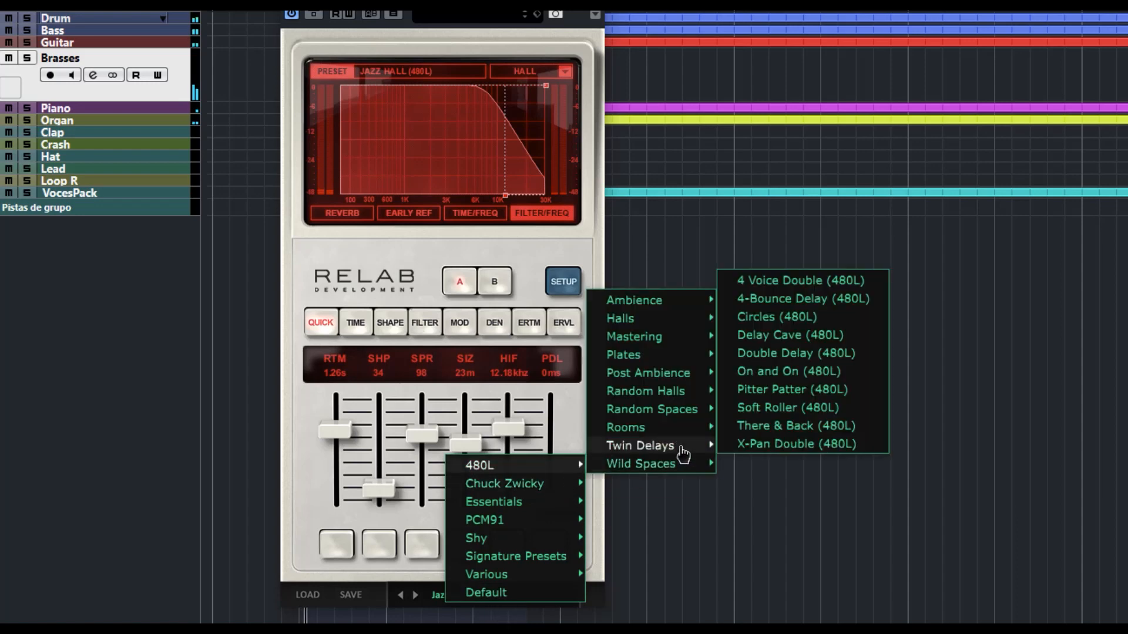
click(808, 373)
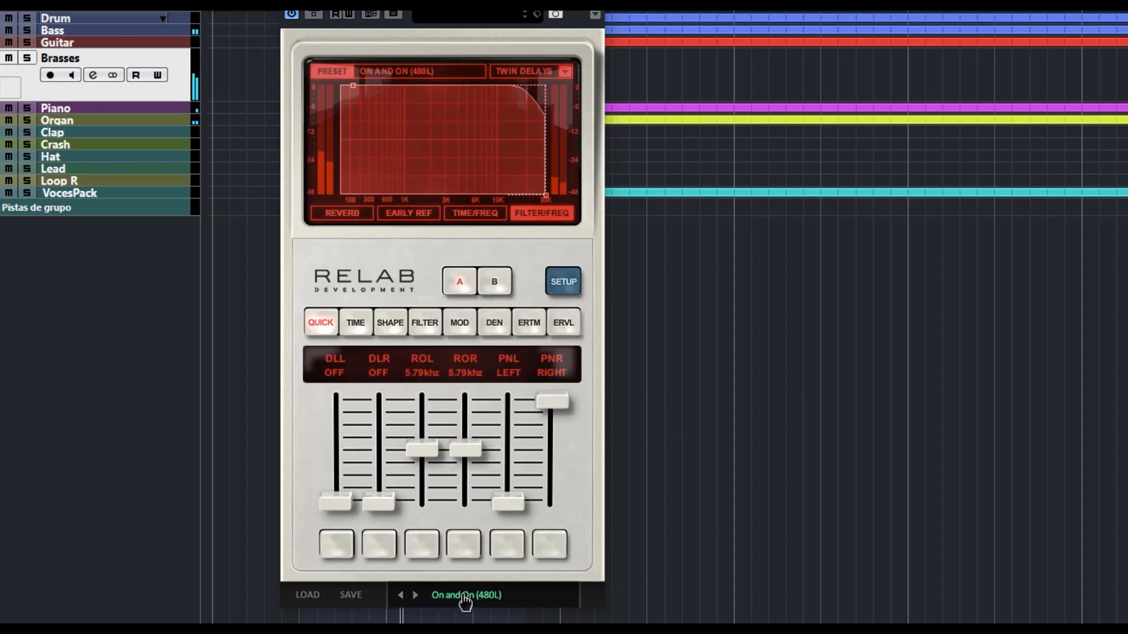
Load the Small Live Hall (CZ) preset from the Random Halls group of the Chuck Zwicky bank.
click(465, 596)
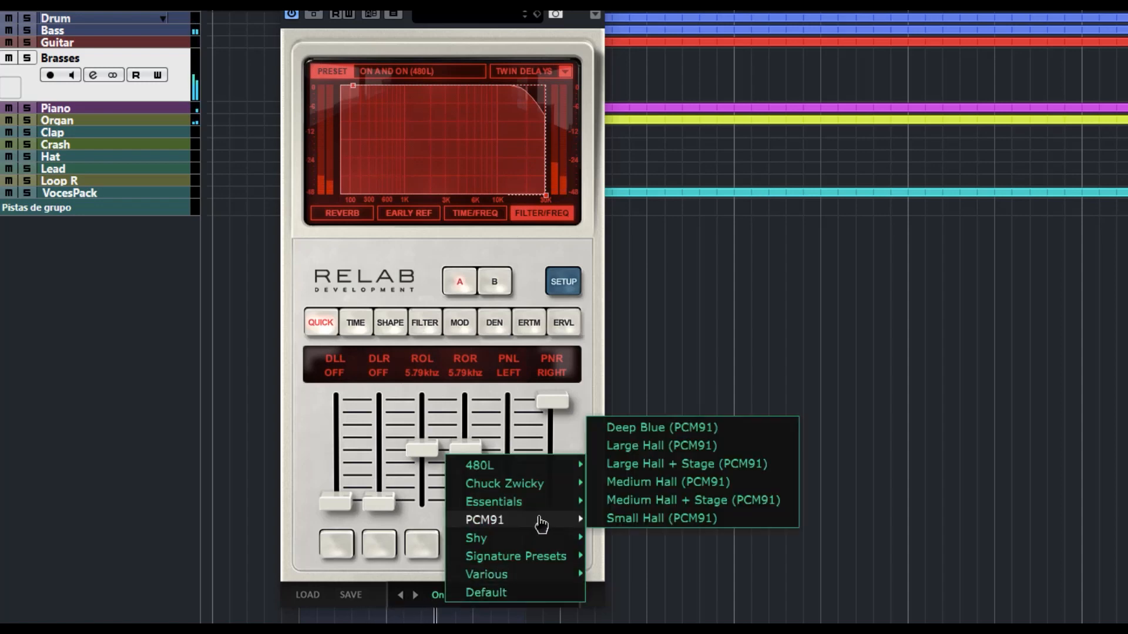
mouse_move(541, 491)
mouse_move(616, 484)
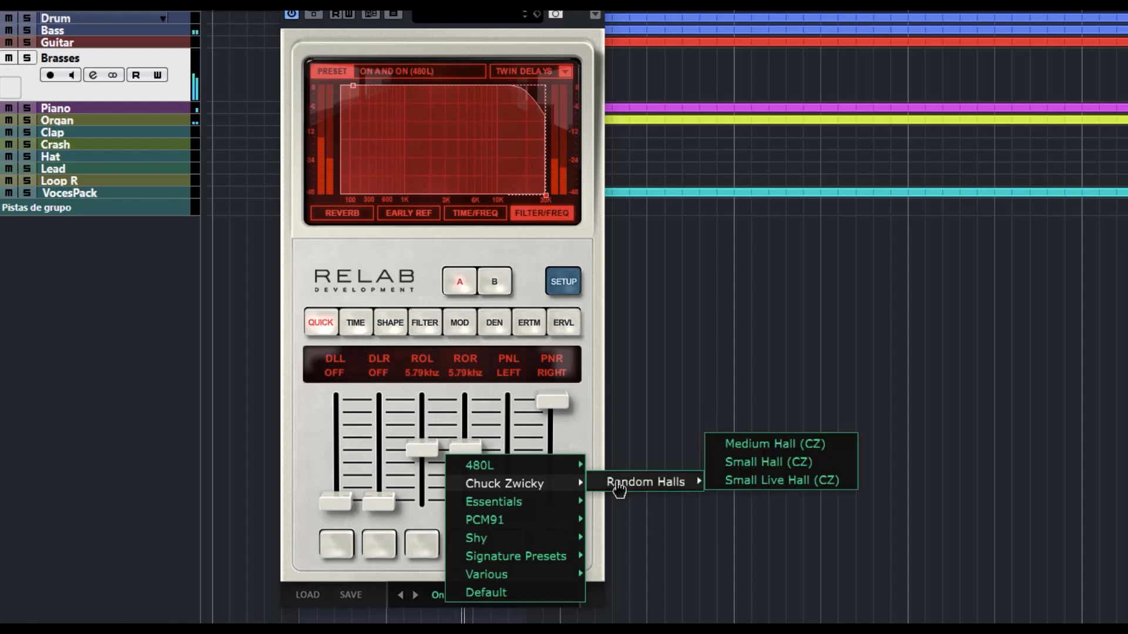
click(793, 481)
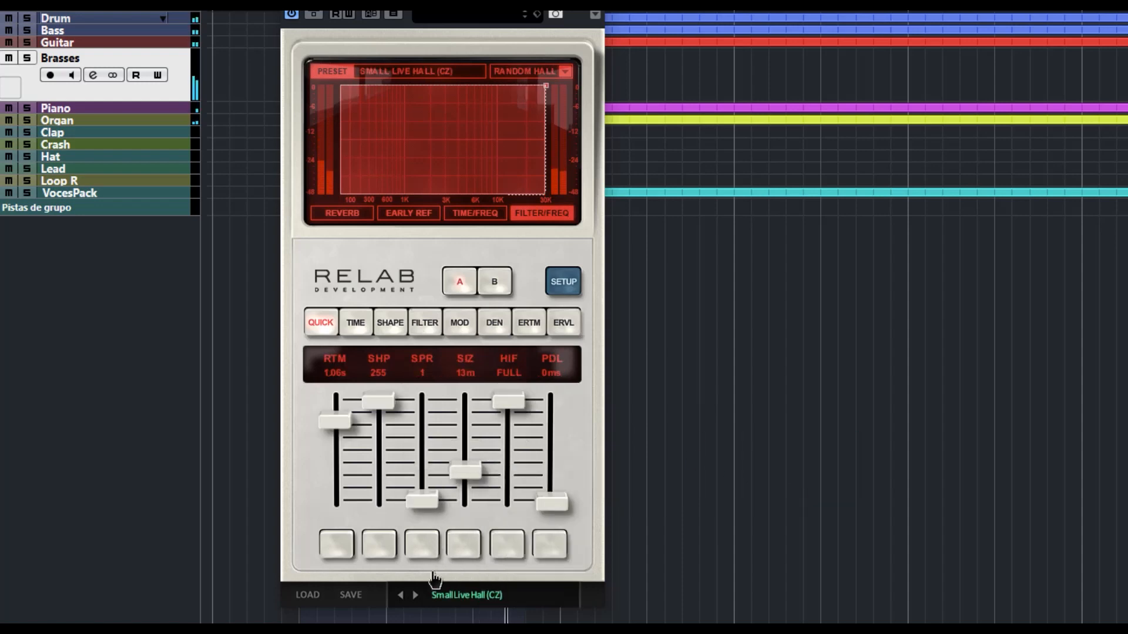
Load the Huge Hall preset from the Halls group of the Essentials bank while the mix plays.
click(467, 598)
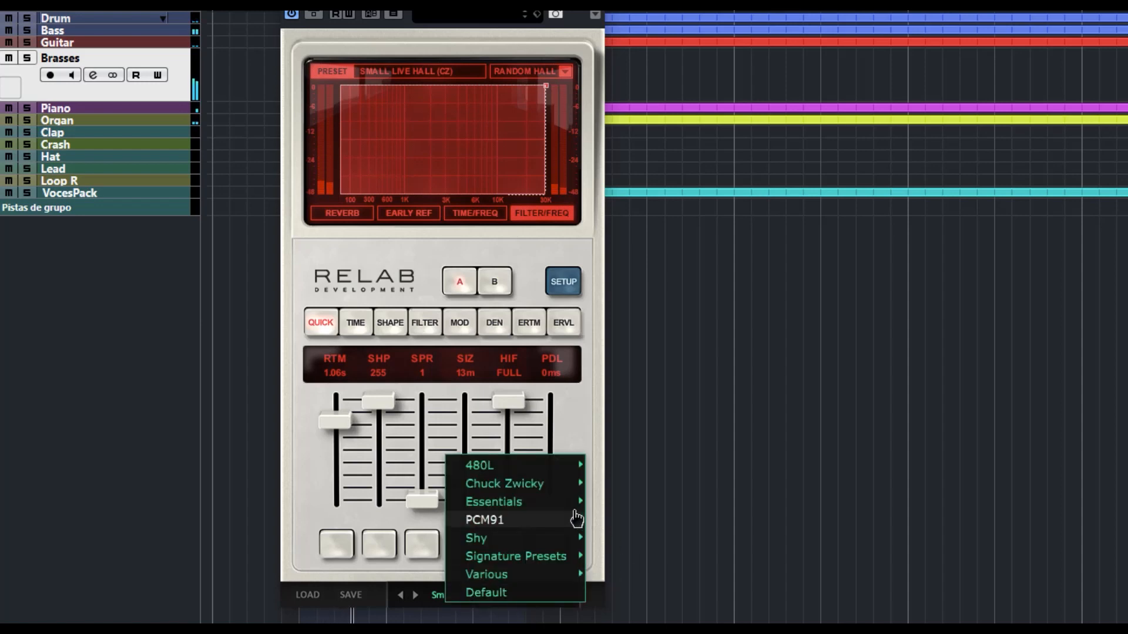
mouse_move(571, 503)
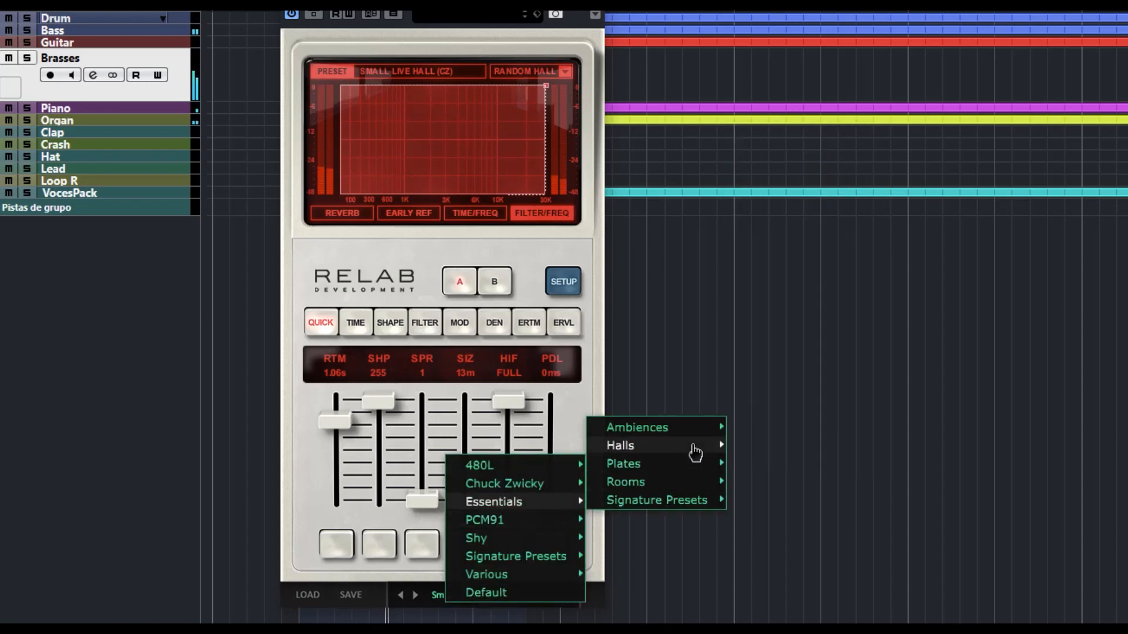
mouse_move(693, 446)
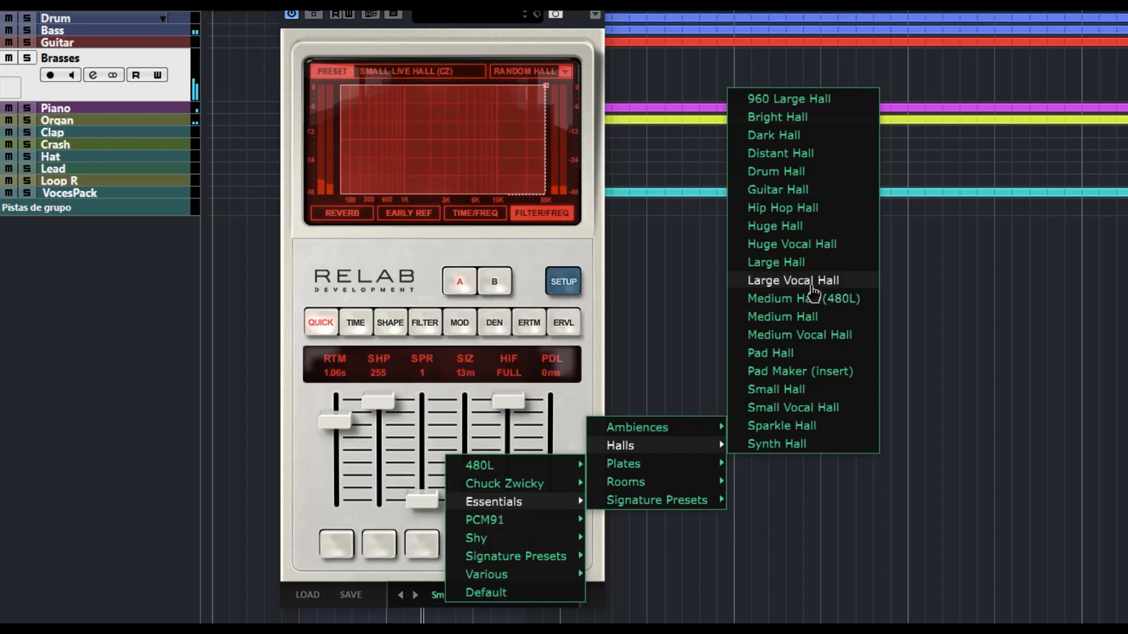
click(805, 229)
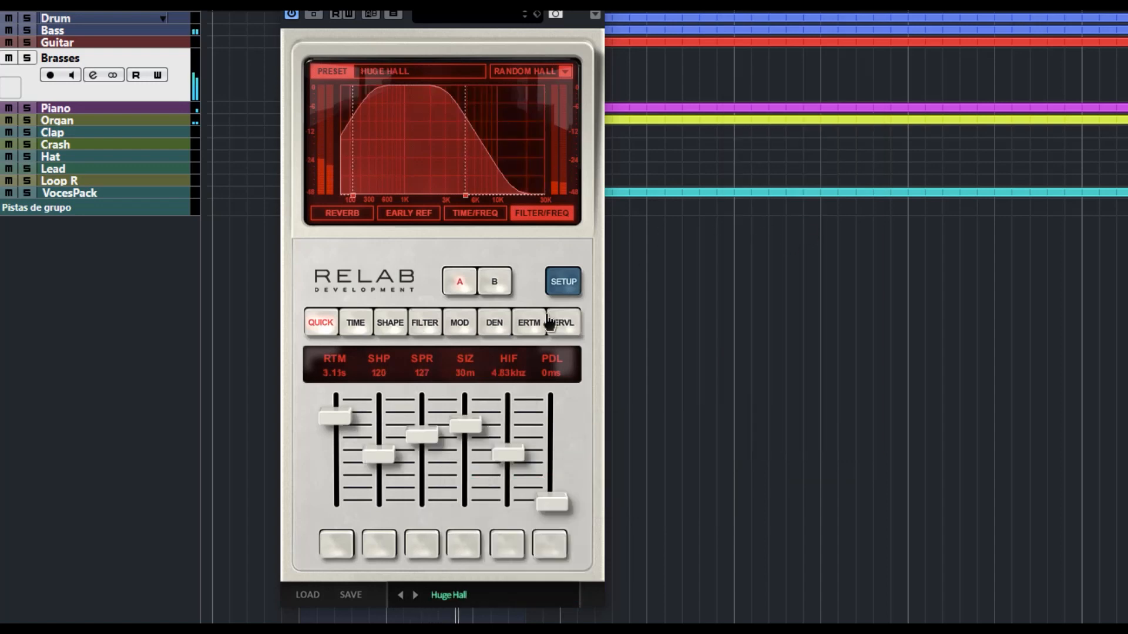
Load the Medium Hall (PCM91) preset from the PCM91 bank while the mix plays.
click(451, 597)
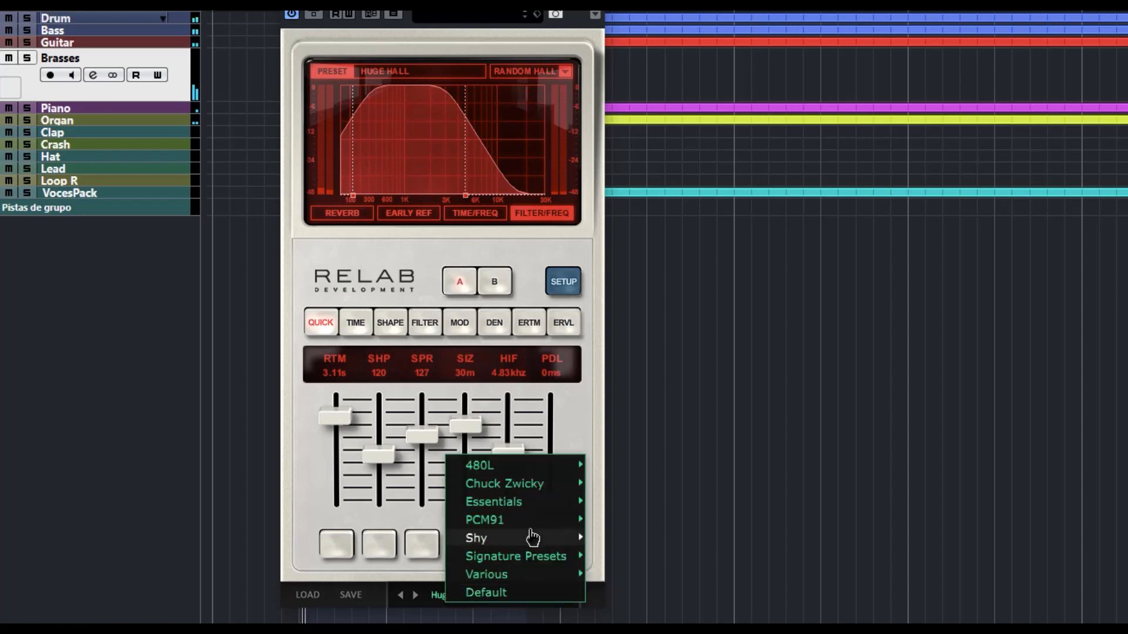
mouse_move(531, 522)
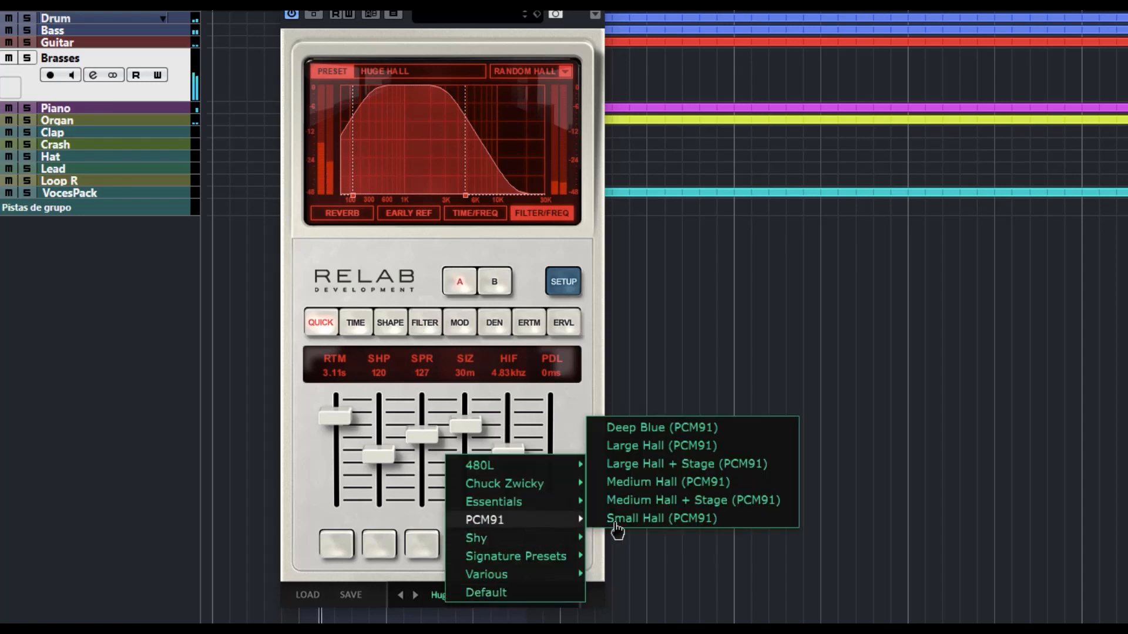
click(705, 488)
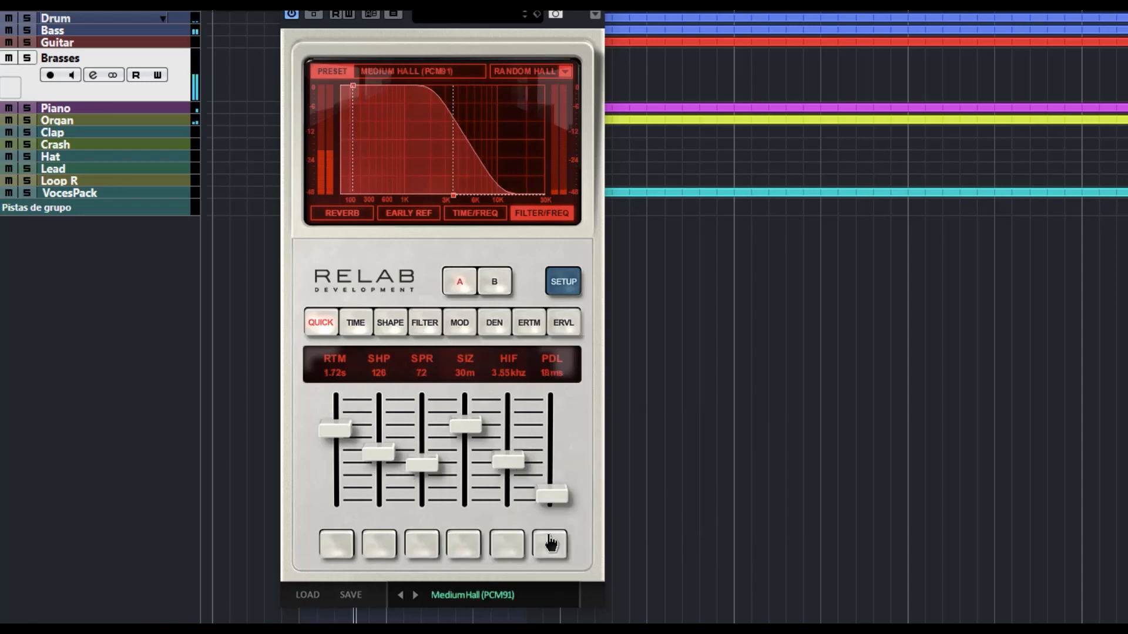
Load the Very Large (Shy) preset from the Halls group of the Shy bank.
click(466, 597)
mouse_move(546, 541)
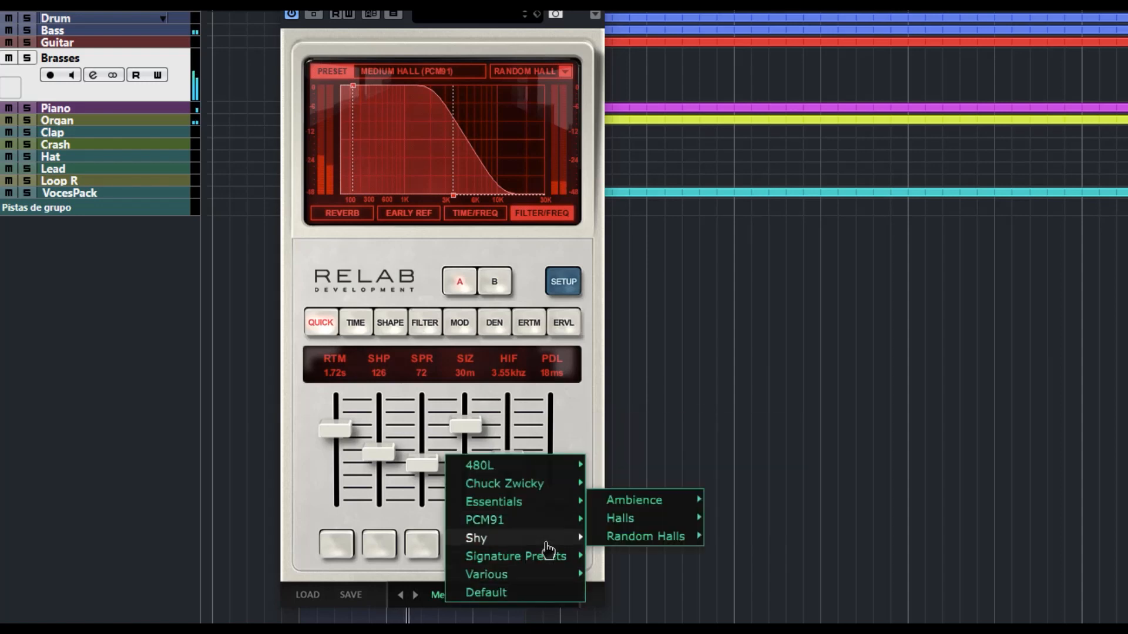
mouse_move(631, 529)
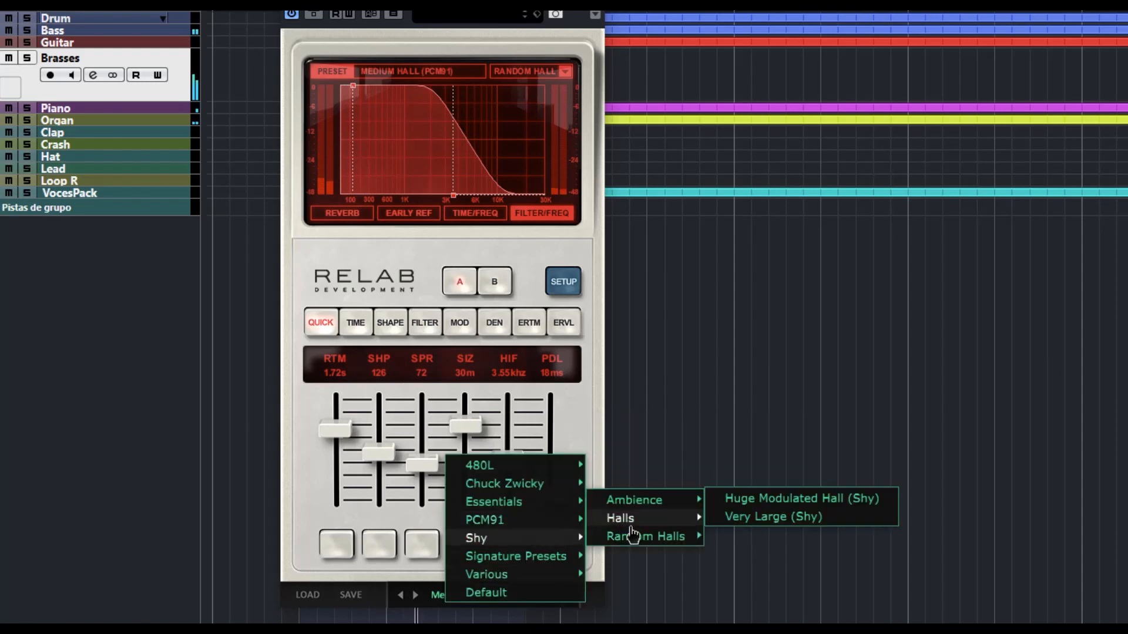
click(796, 528)
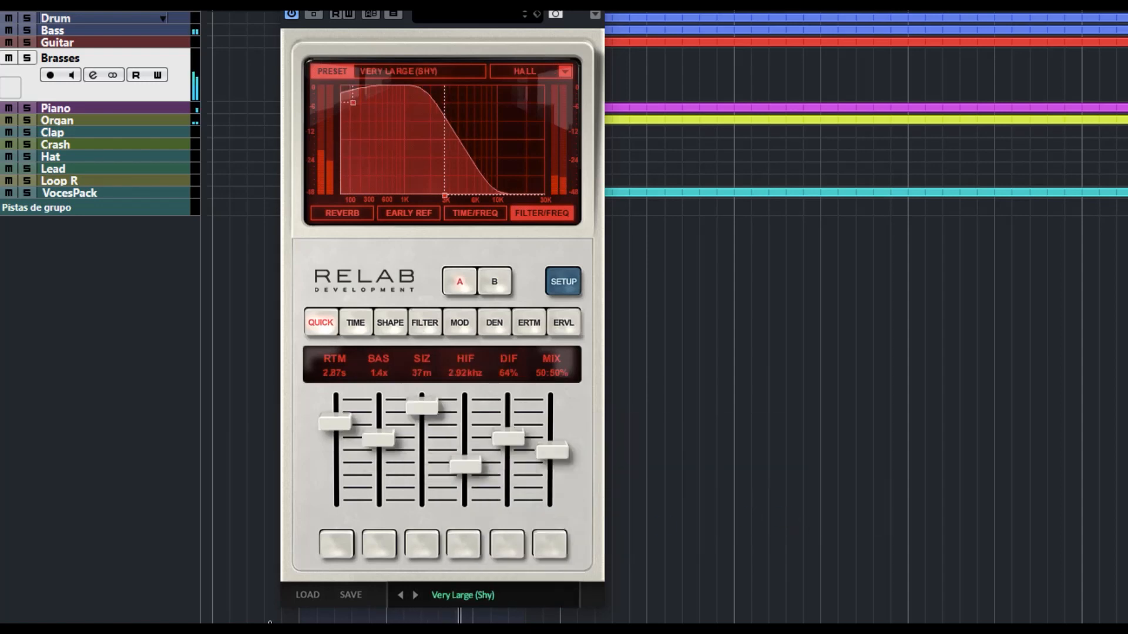
Load the RF Electric Embrace preset from the Richard Furch group of the Signature Presets.
click(456, 600)
mouse_move(573, 556)
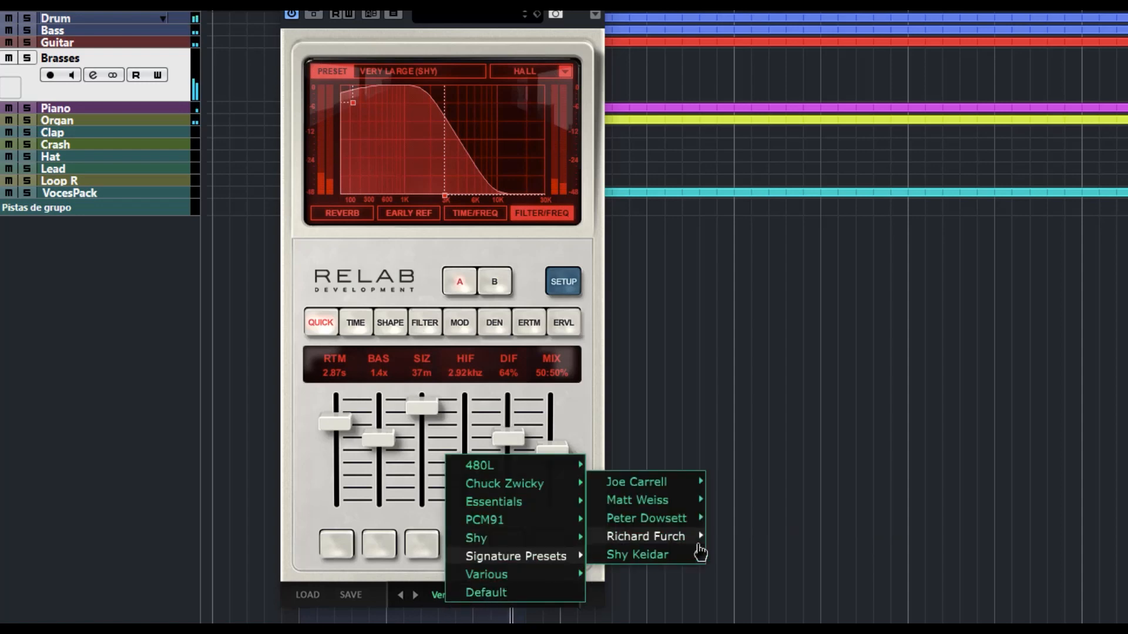
mouse_move(699, 541)
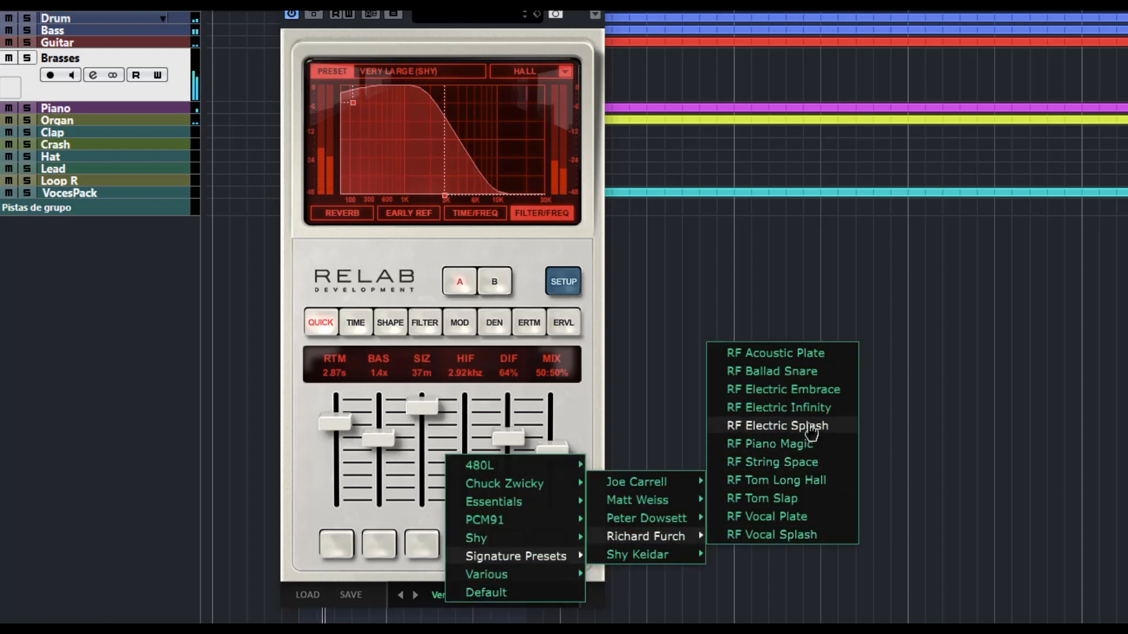
click(820, 394)
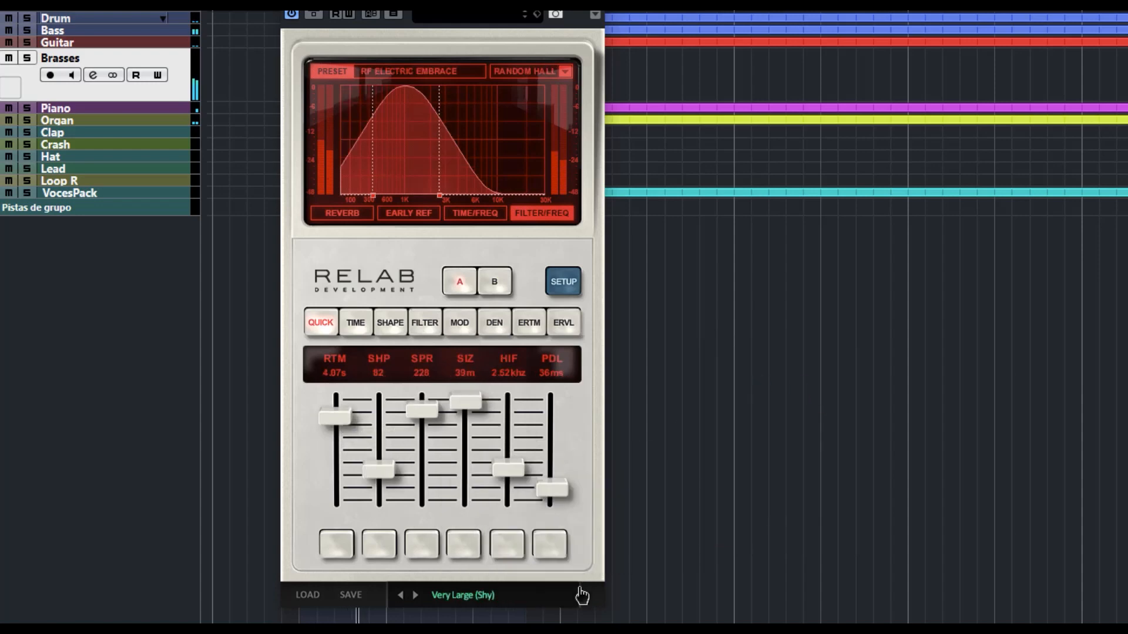
Load the MW BGV - Colorful Vocal Chords preset from the Matt Weiss group of the Signature Presets.
click(446, 595)
mouse_move(546, 558)
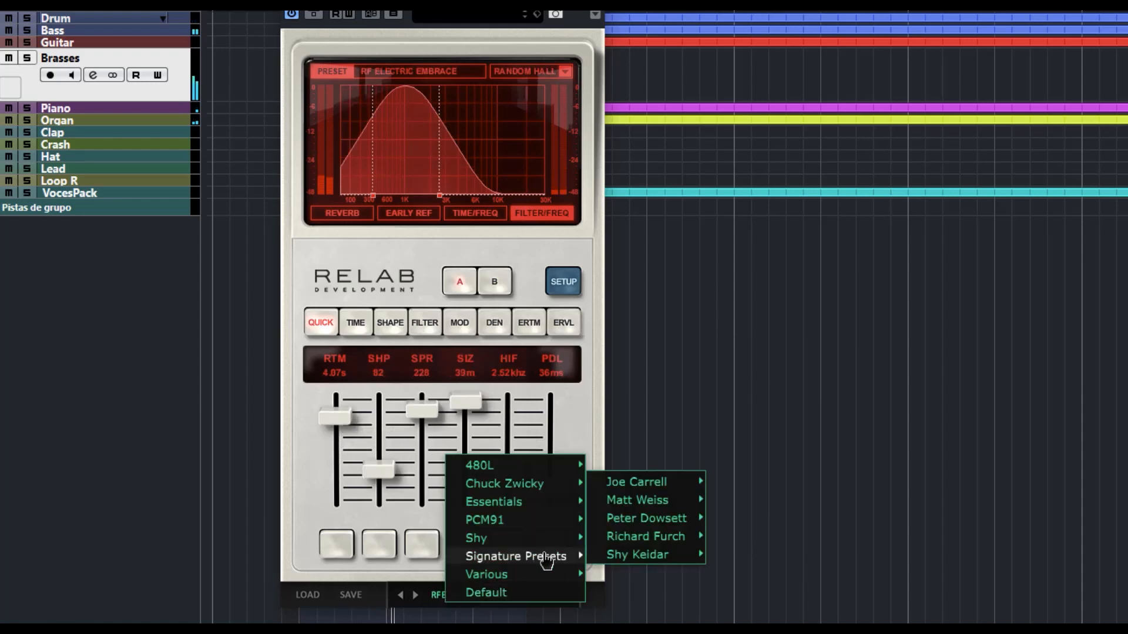
mouse_move(654, 504)
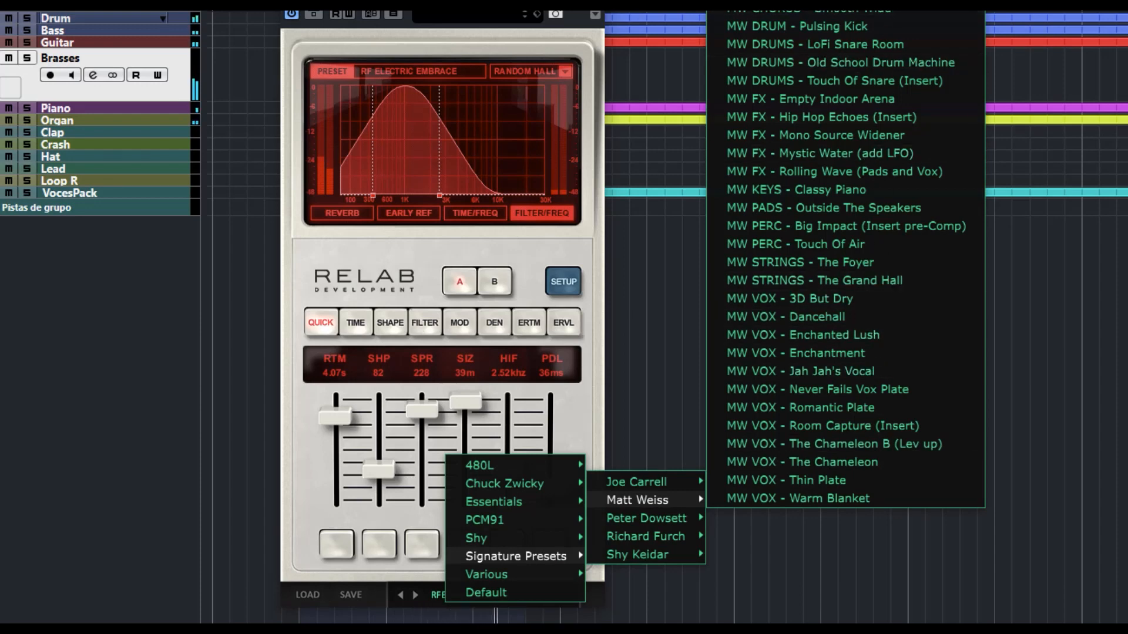
key(Escape)
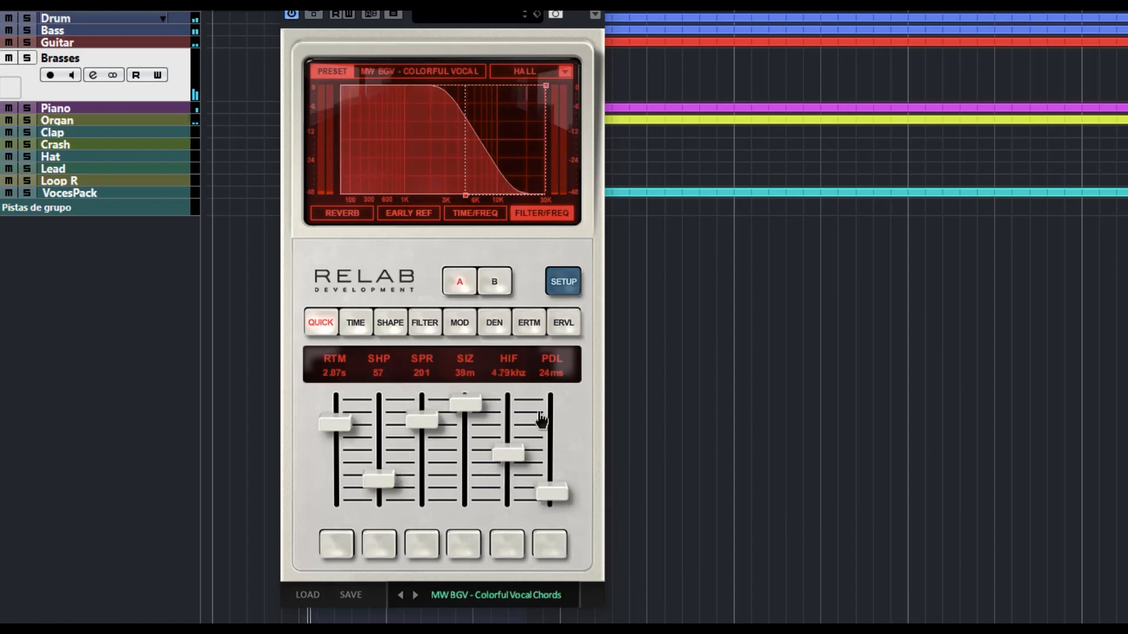
Load the Boston Hall A preset from the Various bank.
click(481, 595)
mouse_move(524, 583)
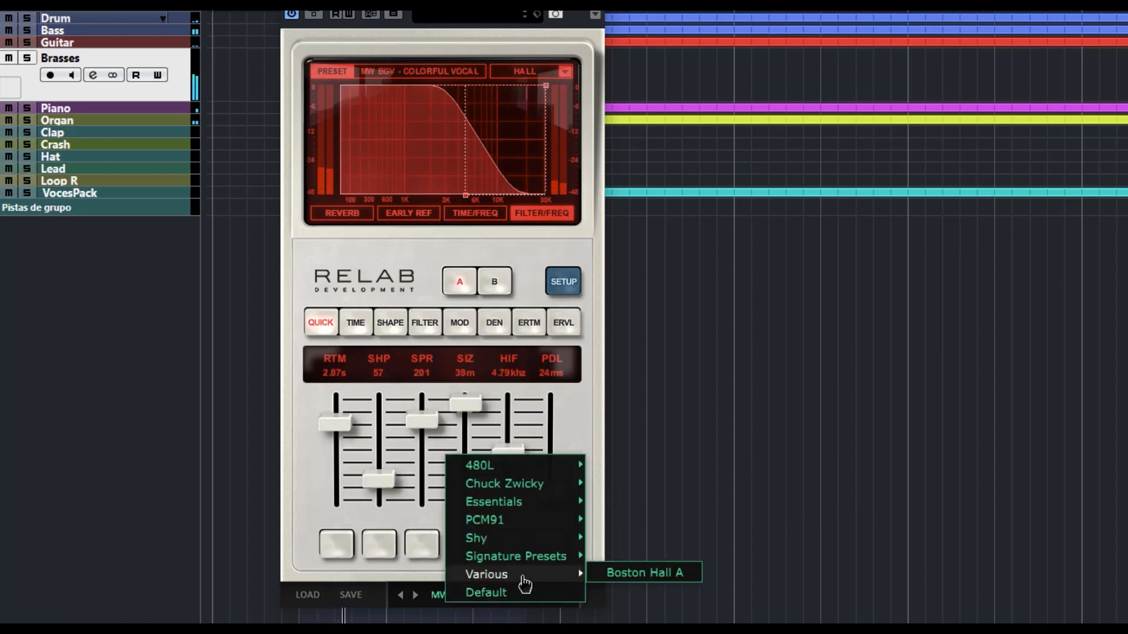
click(653, 578)
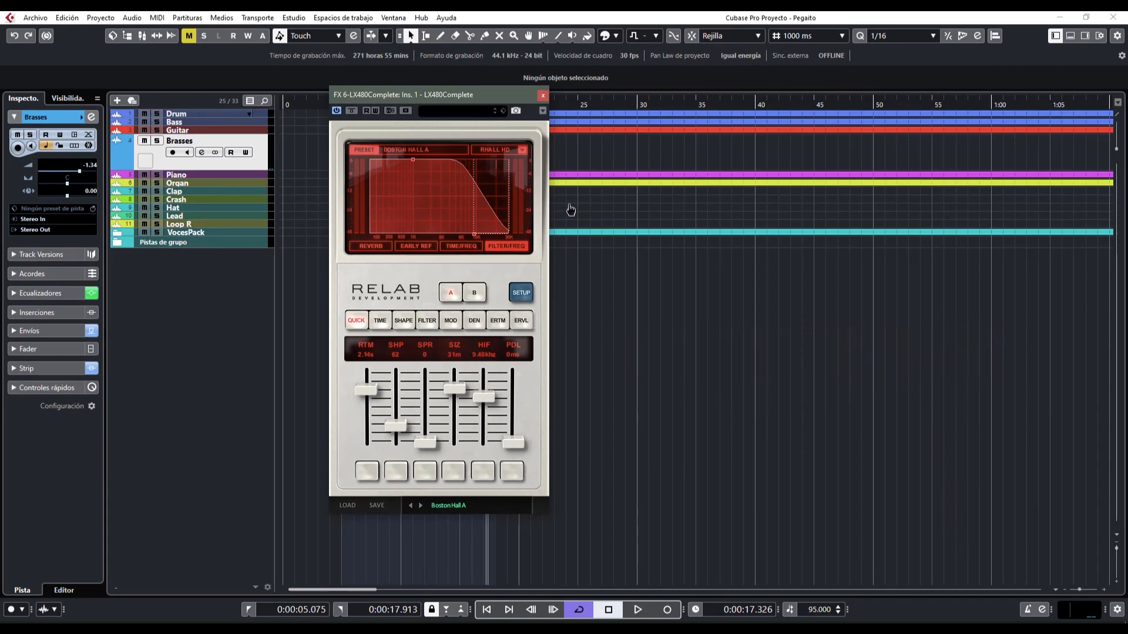
Choose the RHALL HD algorithm and reshape the filter curve by lowering its low-frequency node and shifting it to a higher frequency.
click(522, 150)
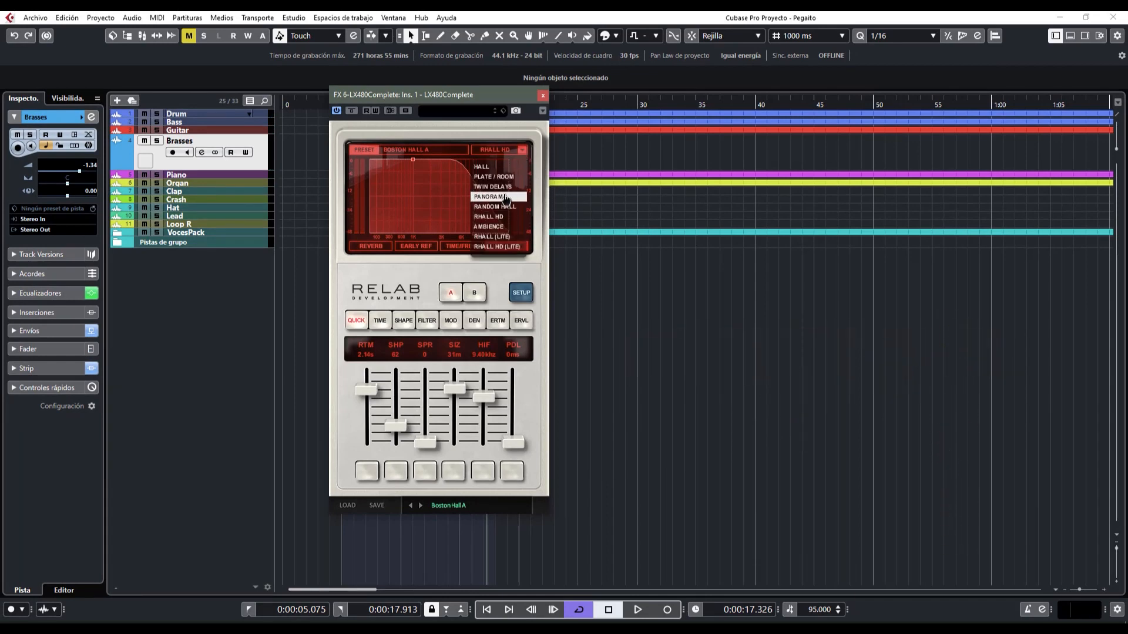
click(492, 216)
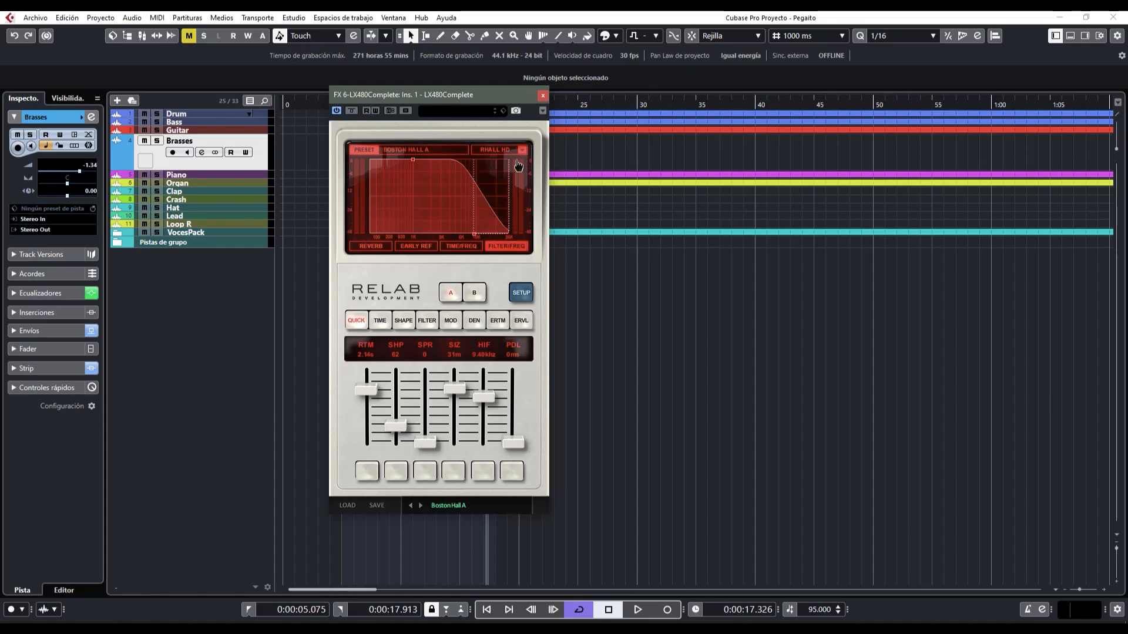
drag(414, 161, 440, 211)
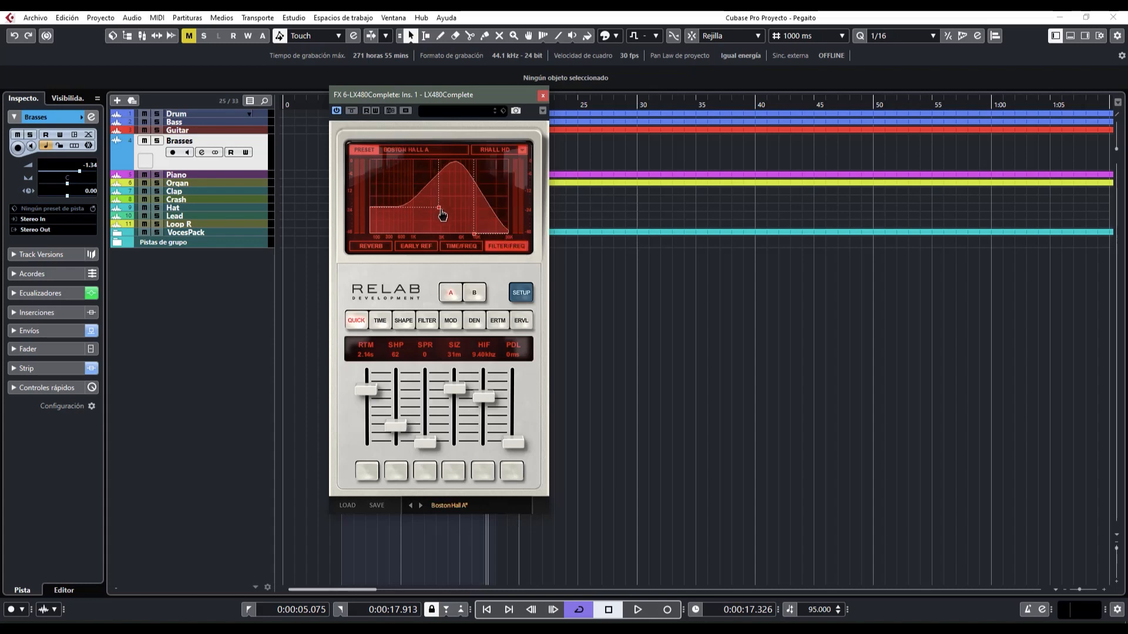
View the time/frequency graph, then place two early reflections at about 932 ms and 652 ms in the early reflections graph.
click(458, 247)
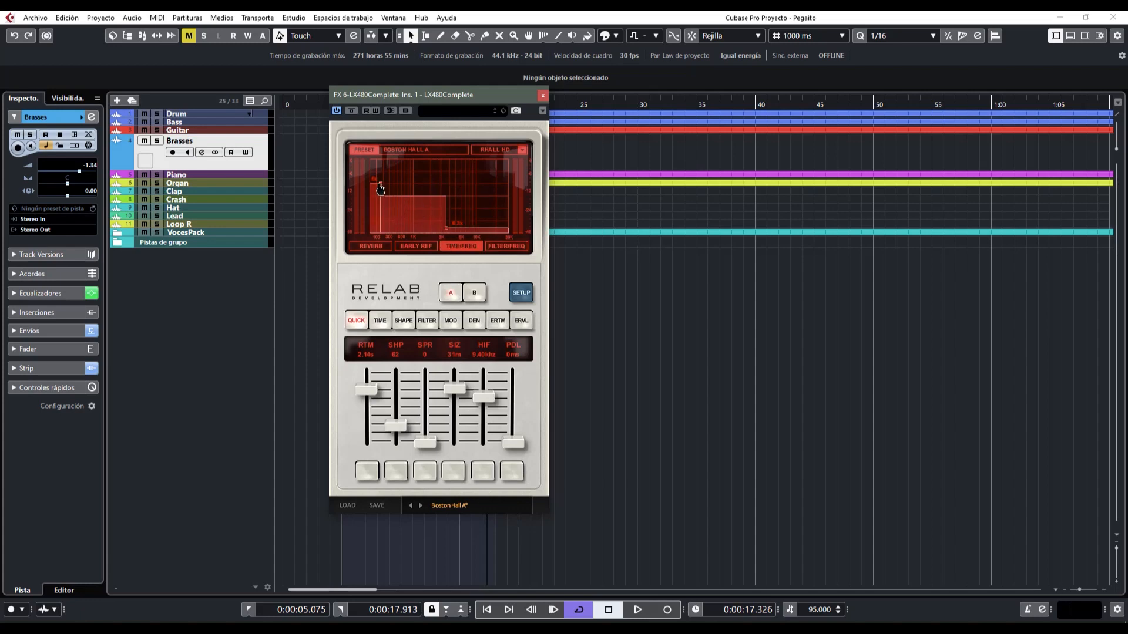
click(428, 246)
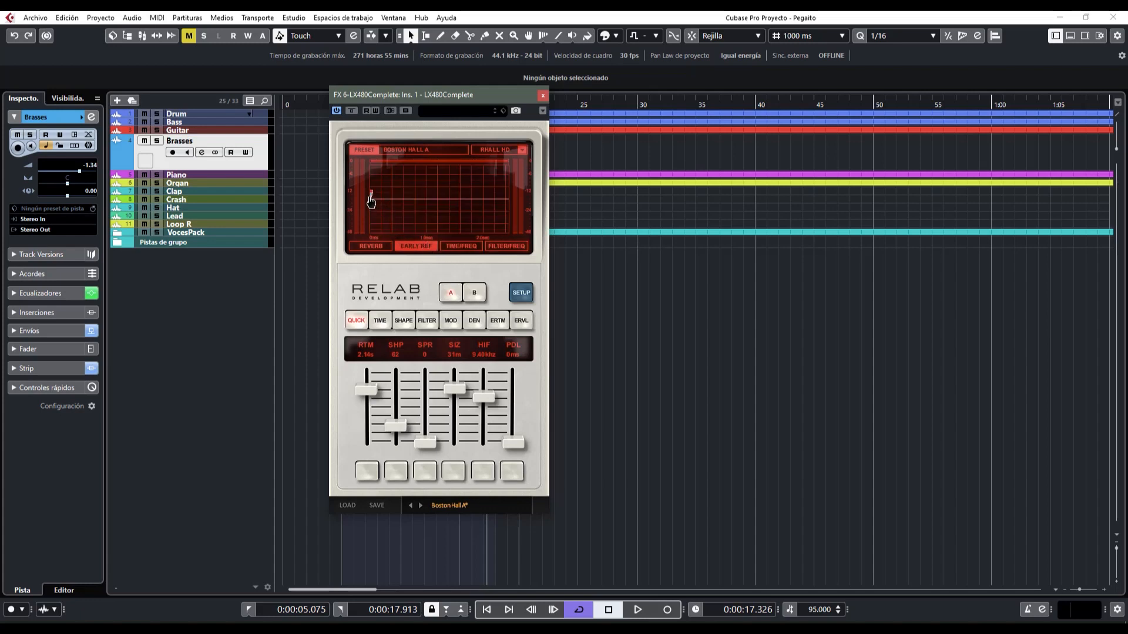
click(423, 191)
click(408, 214)
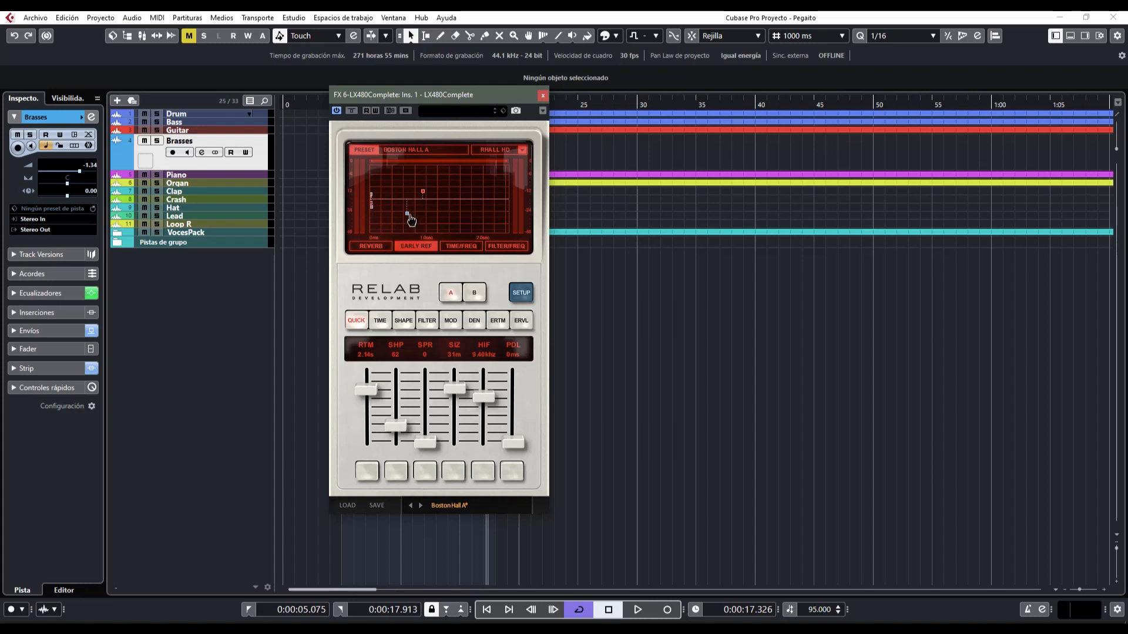
Reshape the reverb envelope graph by lowering its peak, adjusting the decay end to about 2.7 s and delaying the start point.
click(373, 247)
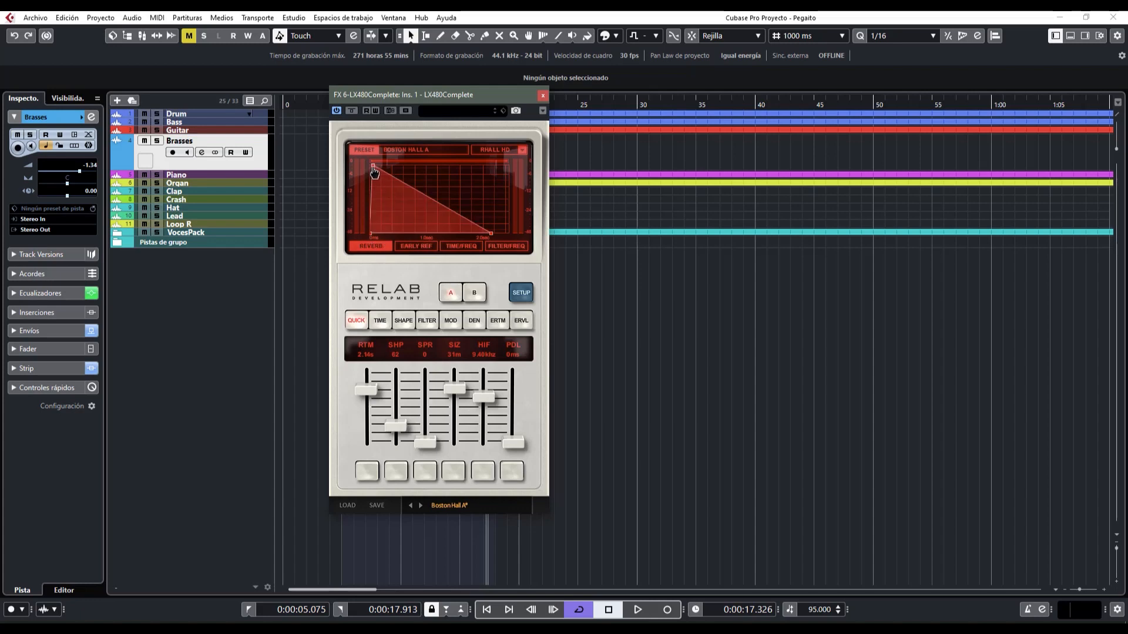
drag(373, 170, 373, 189)
mouse_move(492, 234)
mouse_down()
mouse_move(479, 238)
mouse_move(491, 235)
mouse_up()
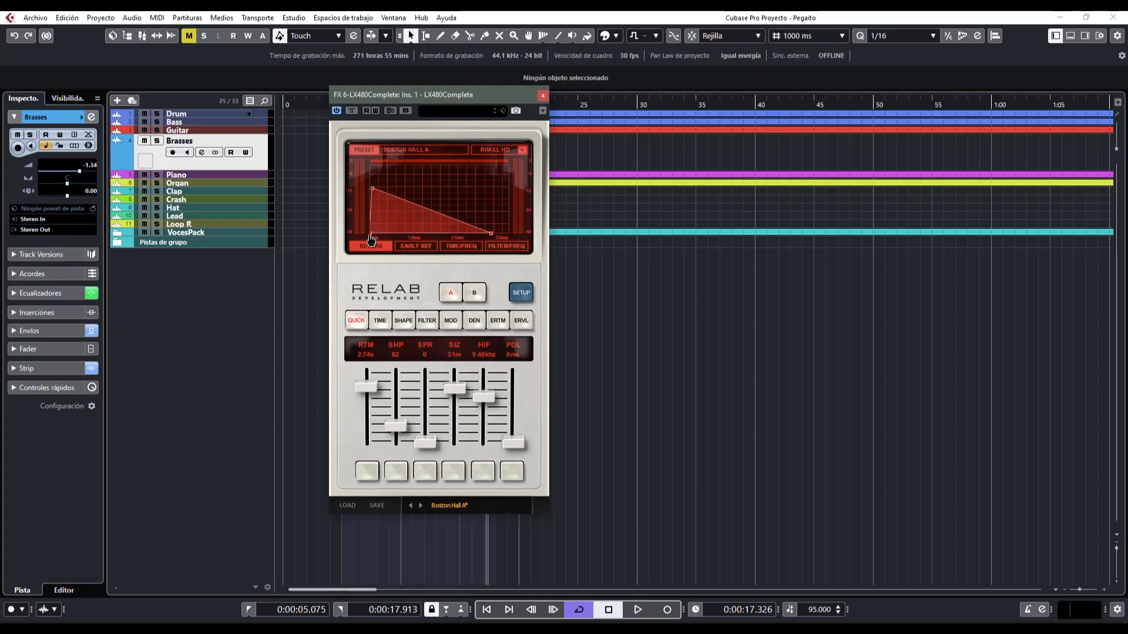
drag(372, 238, 385, 240)
Look through the reverb's time, filter, modulation, early reflection time and early reflection level parameter pages.
click(427, 320)
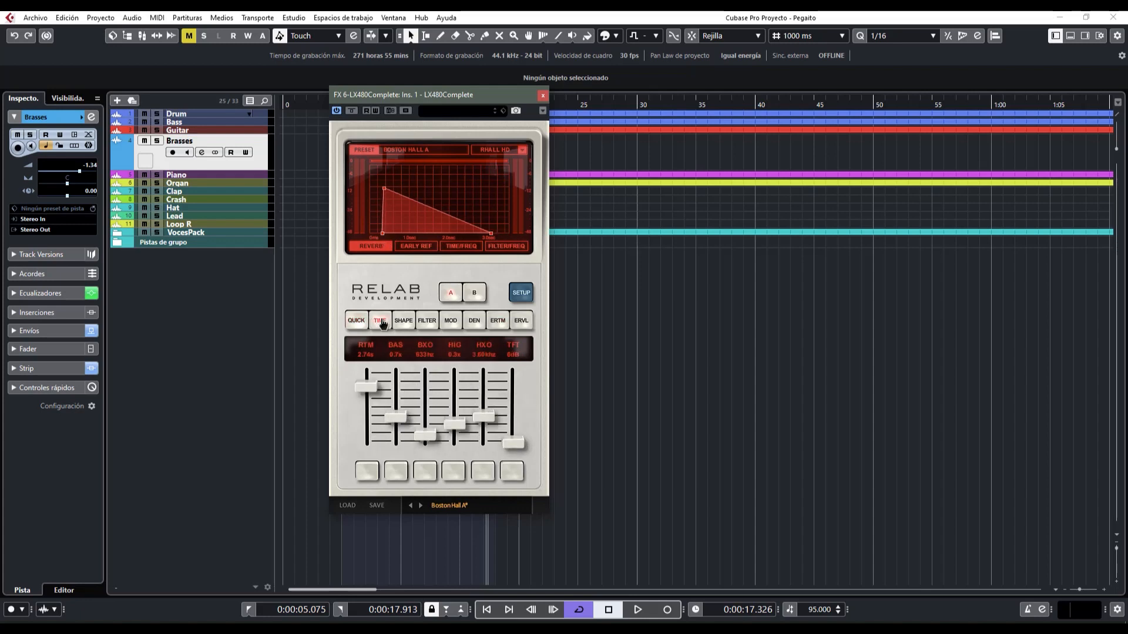
click(451, 323)
click(498, 323)
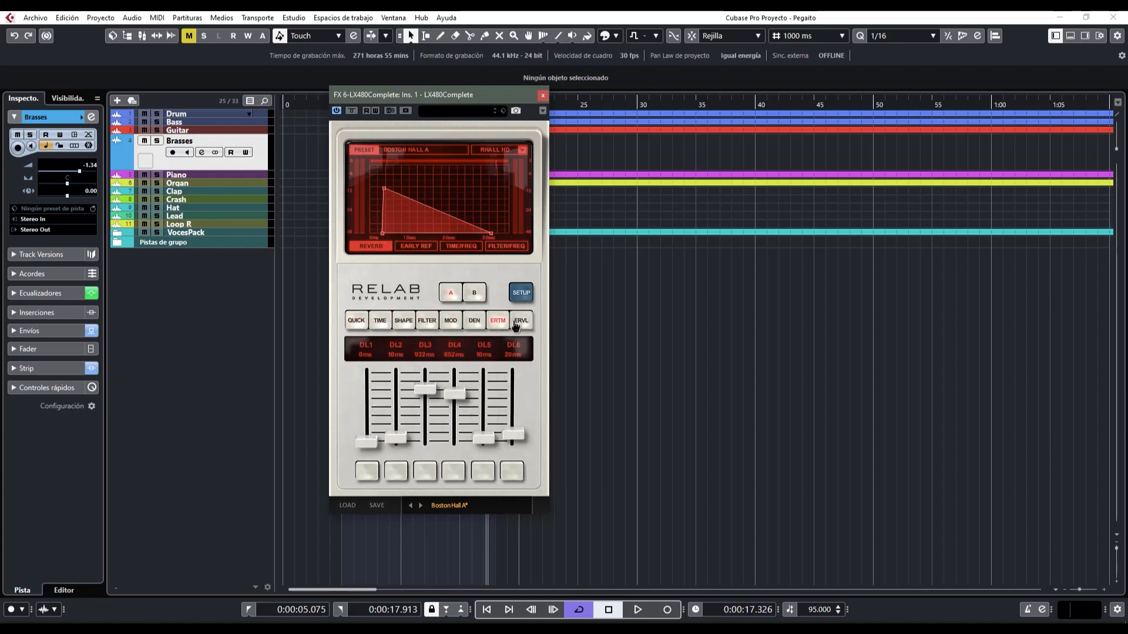
click(513, 323)
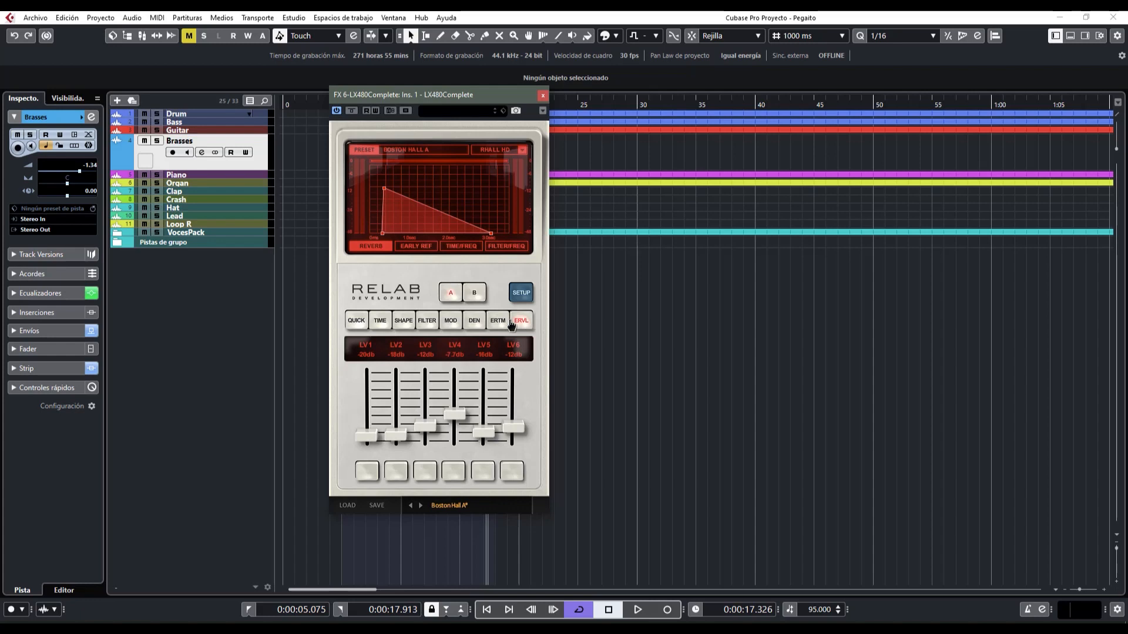